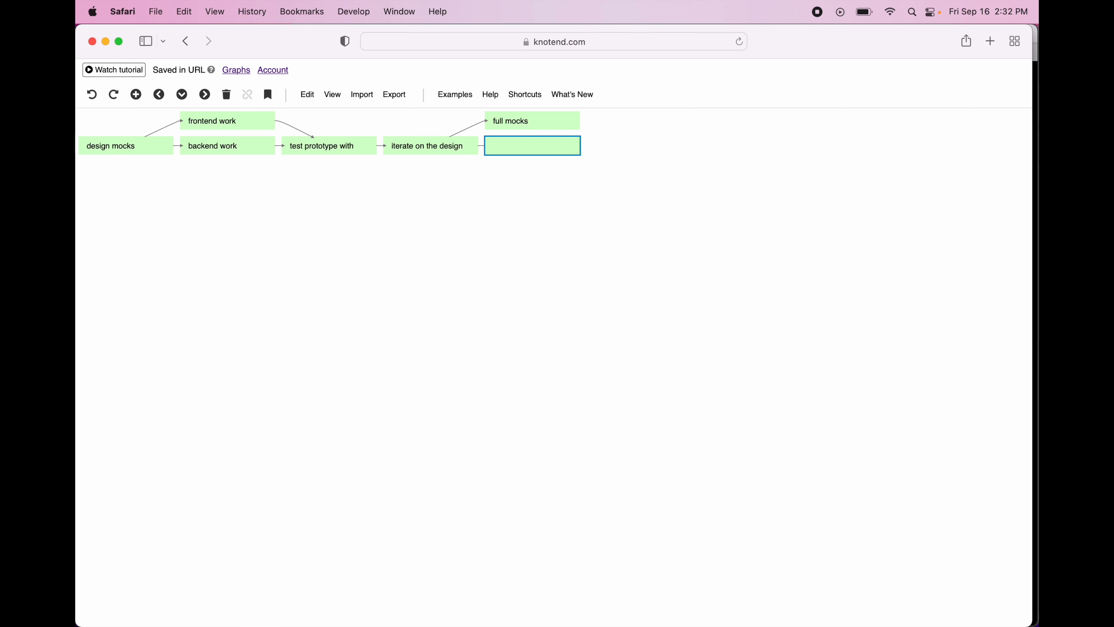
Label the empty node after "iterate on the design" "eng team, tech debt" and add a sibling node "show marketing team" below it
{"action": "type", "text": "eng team, tech debt"}
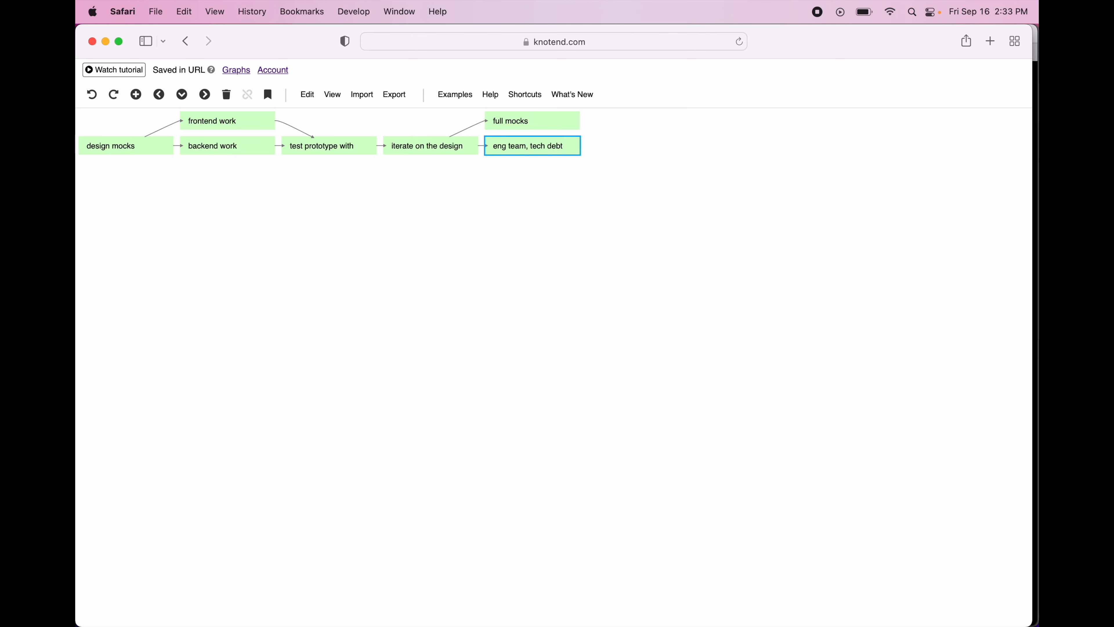
{"action": "key", "text": "Return"}
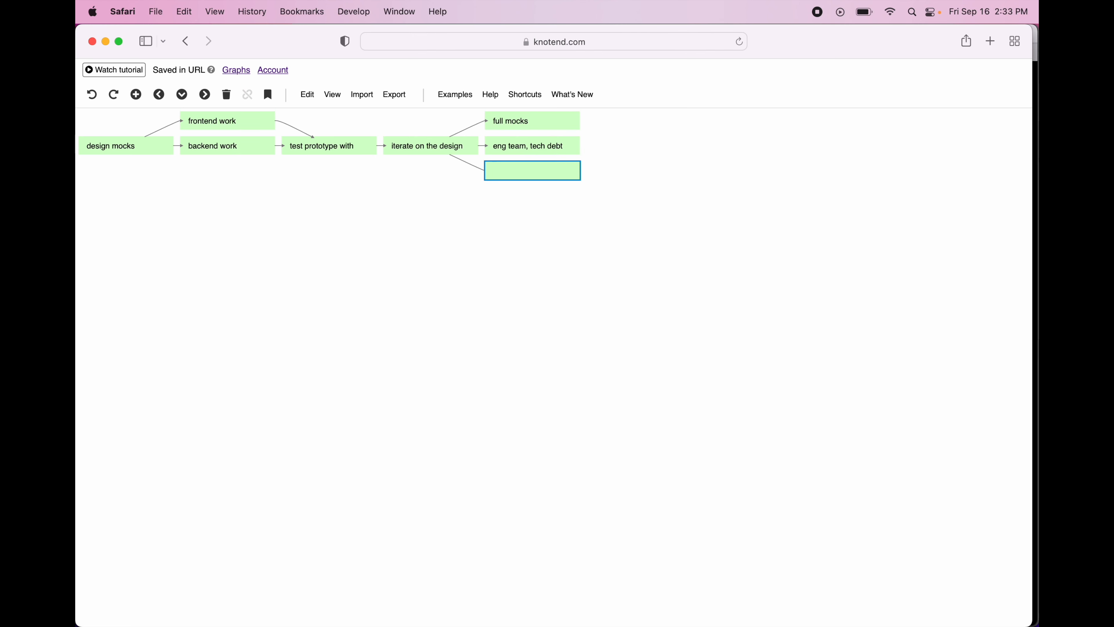
{"action": "type", "text": "show marketing team"}
{"action": "key", "text": "Escape"}
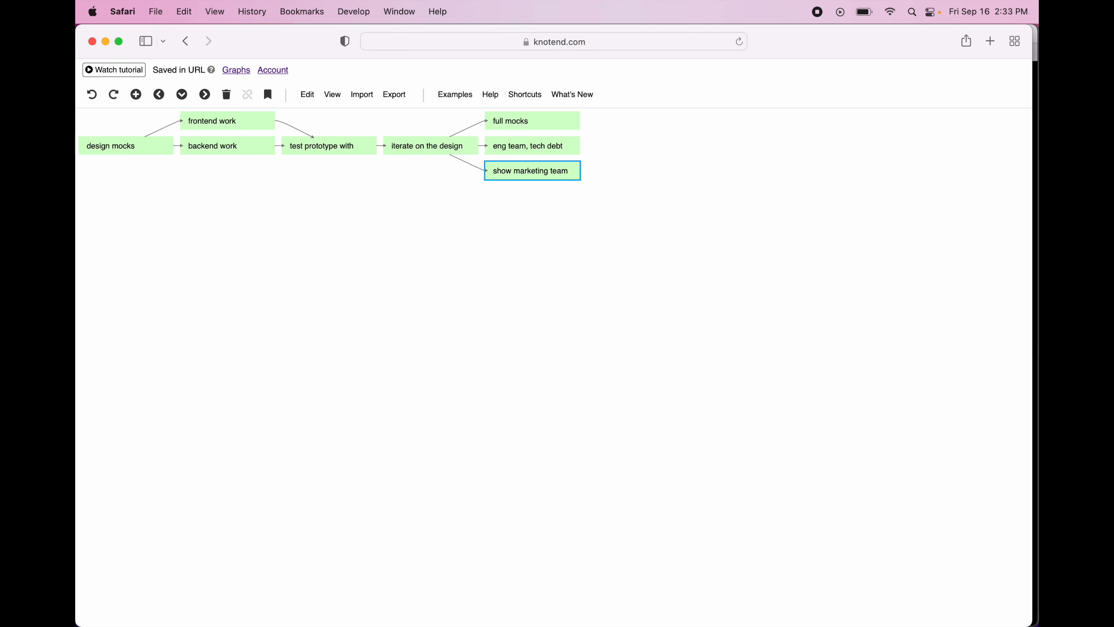
{"action": "key", "text": "Up"}
{"action": "key", "text": "Up"}
{"action": "key", "text": "Down"}
{"action": "key", "text": "Down"}
{"action": "key", "text": "Up"}
{"action": "key", "text": "Down"}
{"action": "key", "text": "Up"}
{"action": "key", "text": "Up"}
{"action": "key", "text": "Down"}
{"action": "key", "text": "Down"}
{"action": "key", "text": "Up"}
{"action": "key", "text": "Up"}
{"action": "key", "text": "Left"}
{"action": "key", "text": "Left"}
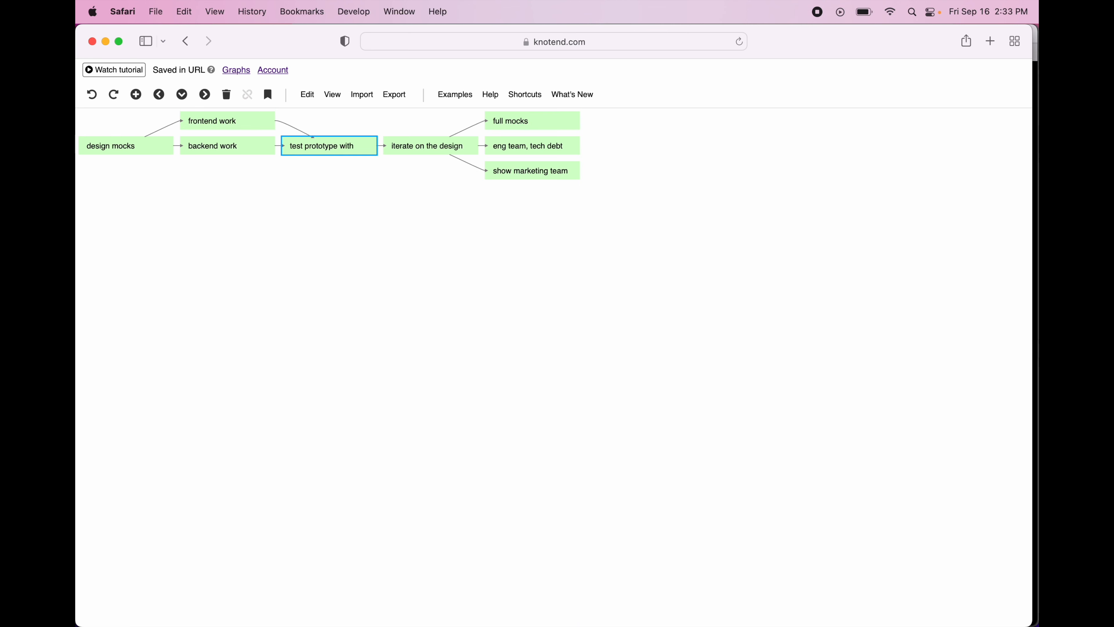
{"action": "key", "text": "Right"}
{"action": "key", "text": "Left"}
{"action": "key", "text": "Right"}
{"action": "key", "text": "Left"}
Insert a "consult finance" node between "test prototype with" and "iterate on the design"
{"action": "left_click", "coordinate": [381, 151]}
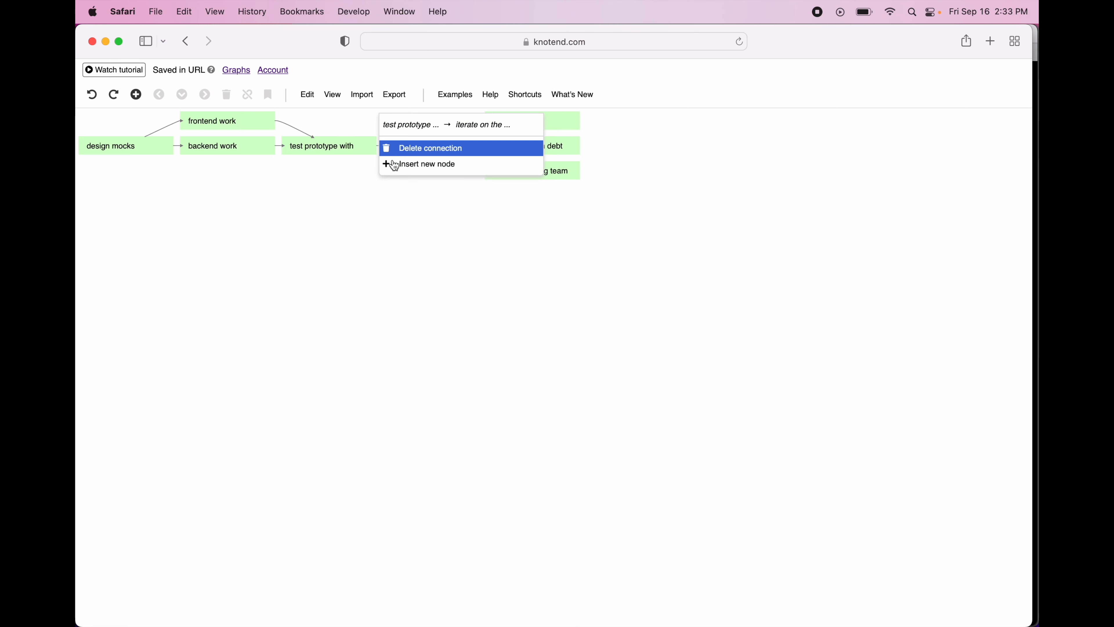
{"action": "left_click", "coordinate": [427, 166]}
{"action": "left_click", "coordinate": [336, 149]}
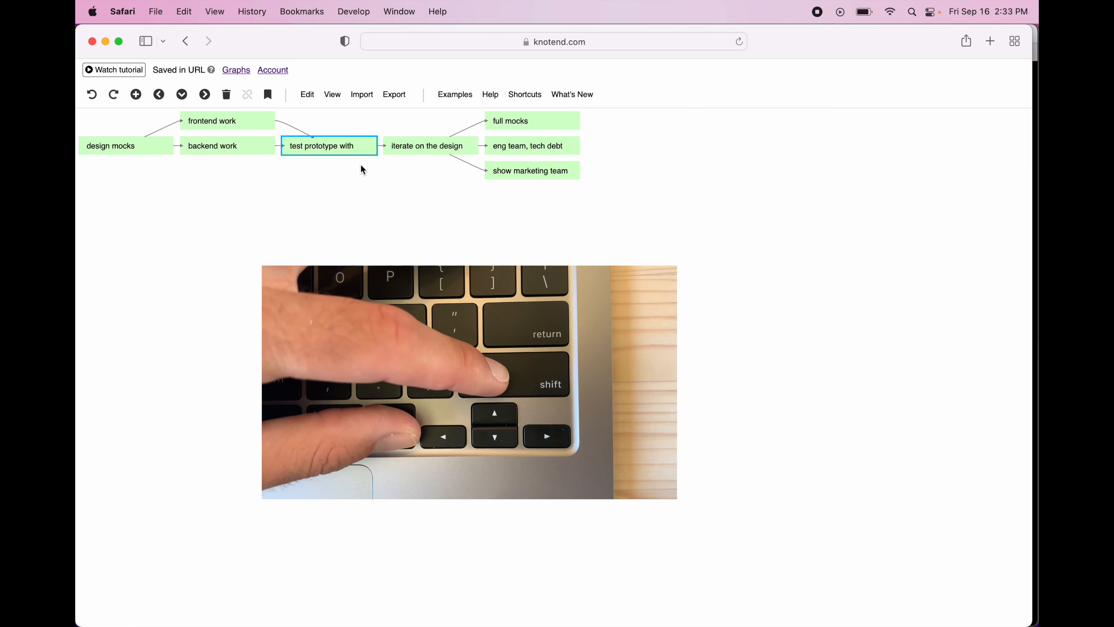
{"action": "key", "text": "shift+Return"}
{"action": "type", "text": "consult finance"}
{"action": "key", "text": "Return"}
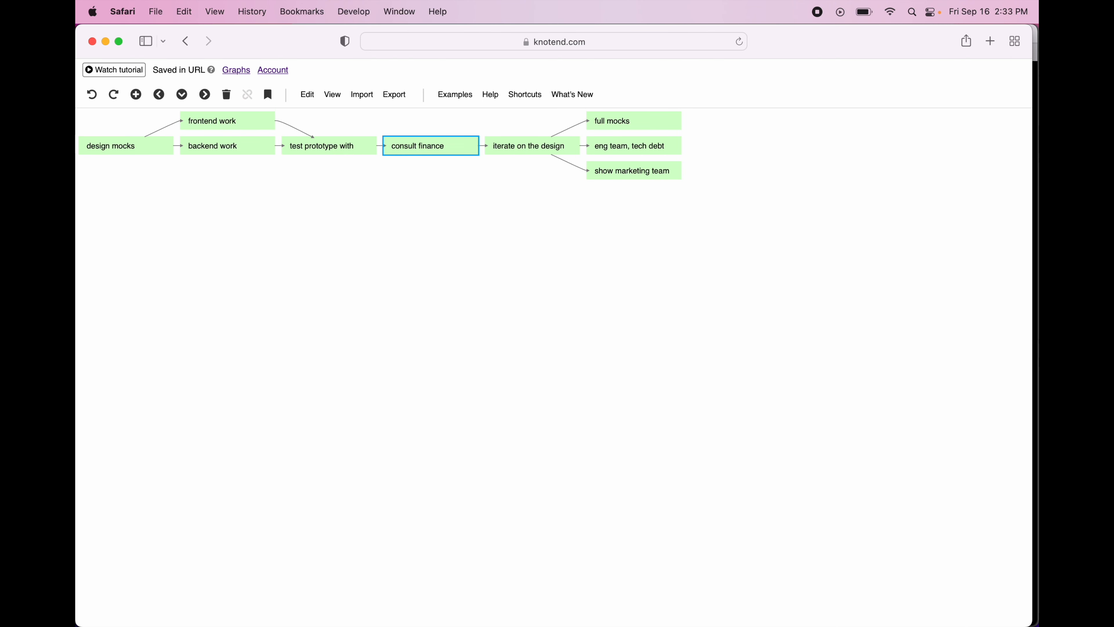
Insert a blank node directly after "iterate on the design" and delete it again
{"action": "key", "text": "Right"}
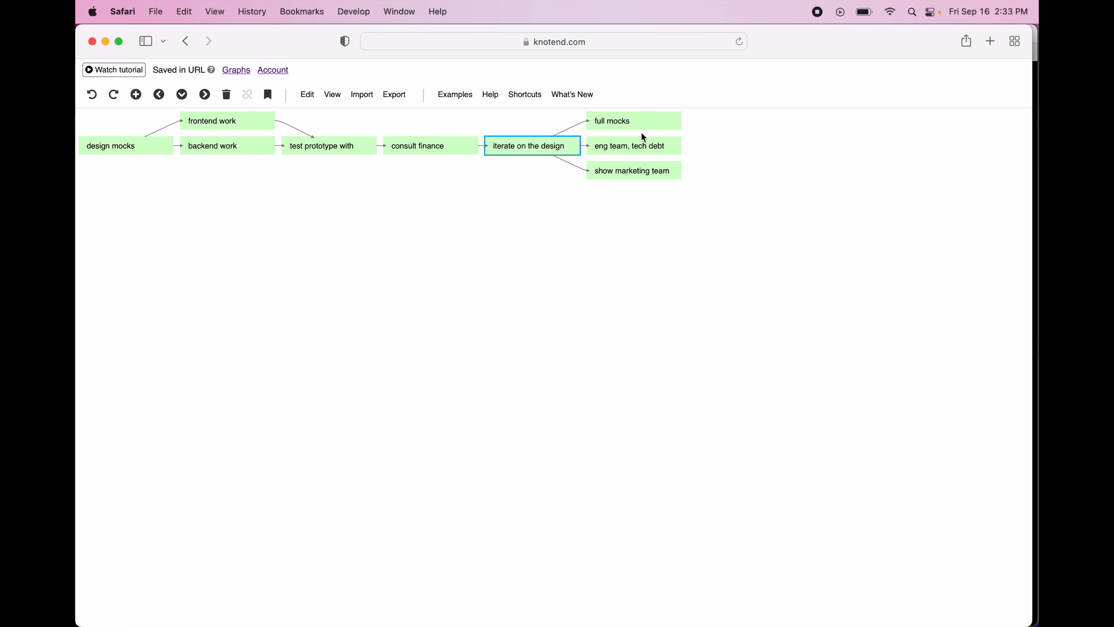
{"action": "mouse_move", "coordinate": [529, 151]}
{"action": "key", "text": "Tab"}
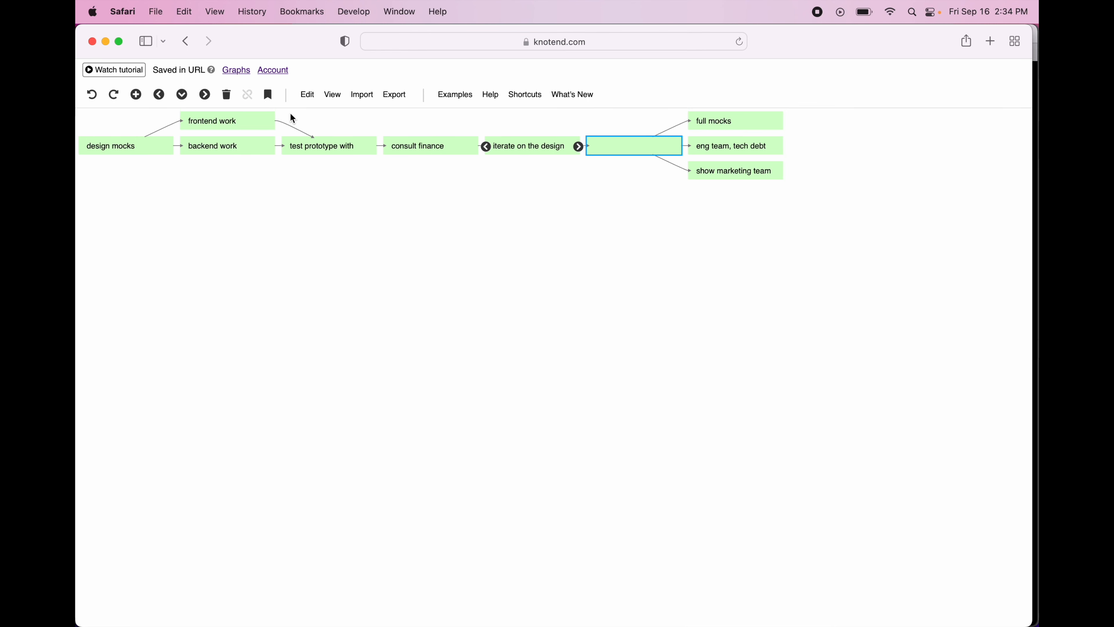
{"action": "left_click", "coordinate": [226, 96]}
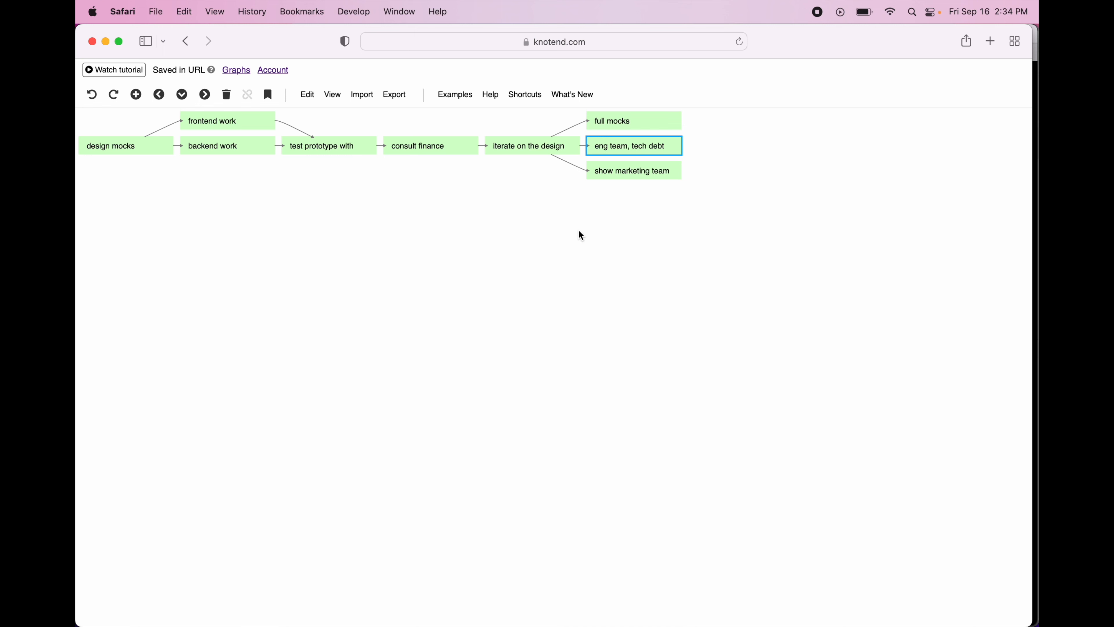
Delete the block of nodes from "frontend work" and "backend work" through "iterate on the design", and undo the deletion
{"action": "key", "text": "Left"}
{"action": "key", "text": "Left"}
{"action": "key", "text": "Left"}
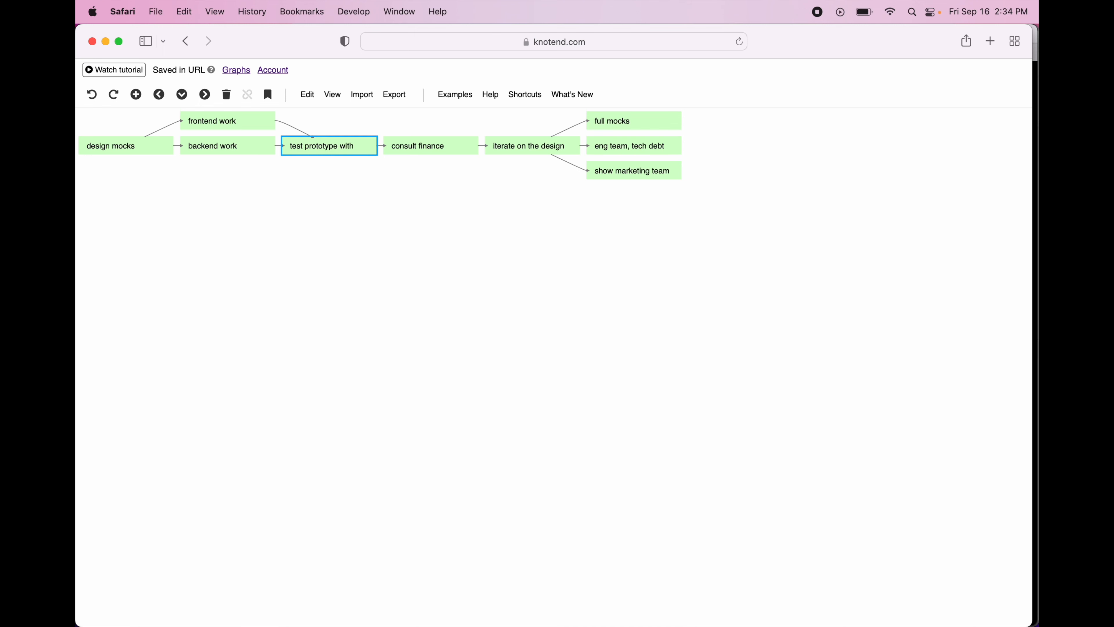
{"action": "key", "text": "Up"}
{"action": "key", "text": "shift+Right"}
{"action": "key", "text": "shift+Right"}
{"action": "key", "text": "shift+Right"}
{"action": "key", "text": "shift+Down"}
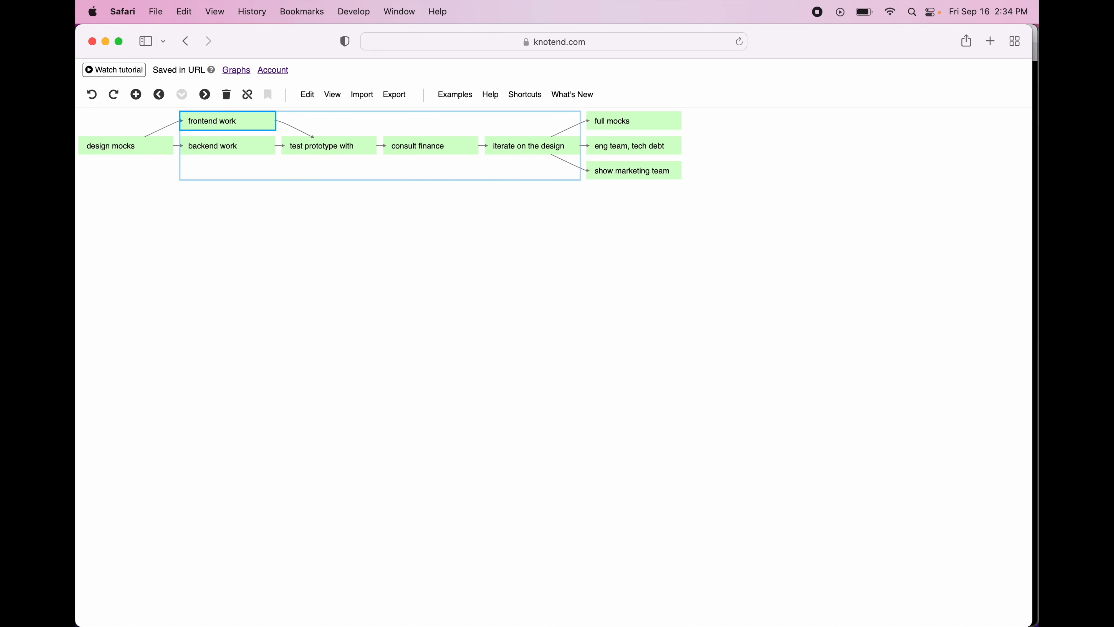
{"action": "key", "text": "BackSpace"}
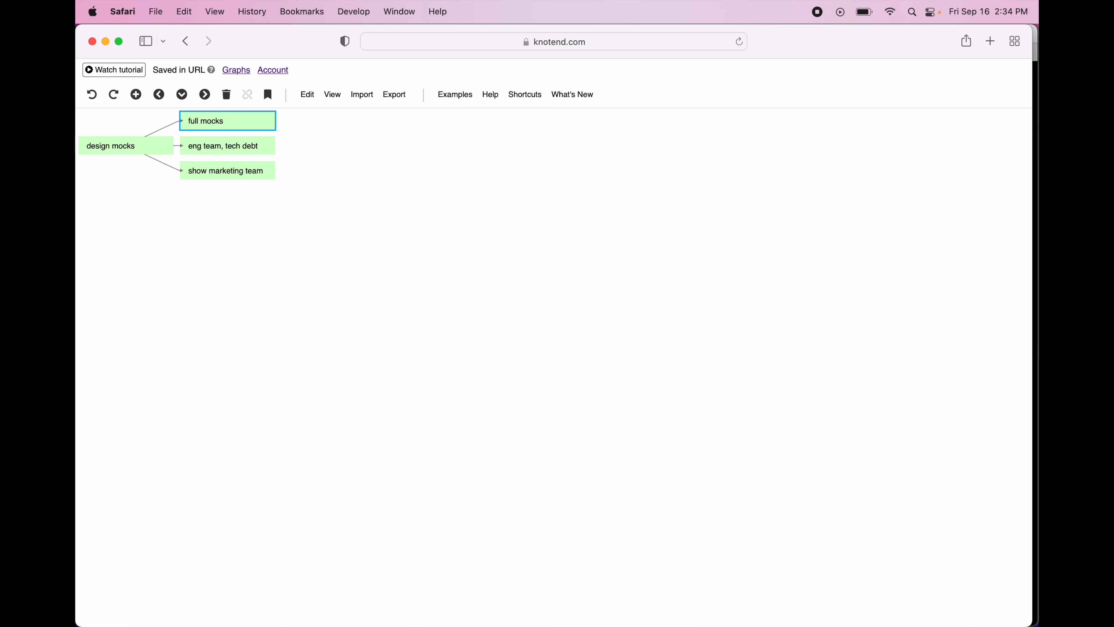
{"action": "left_click", "coordinate": [92, 96]}
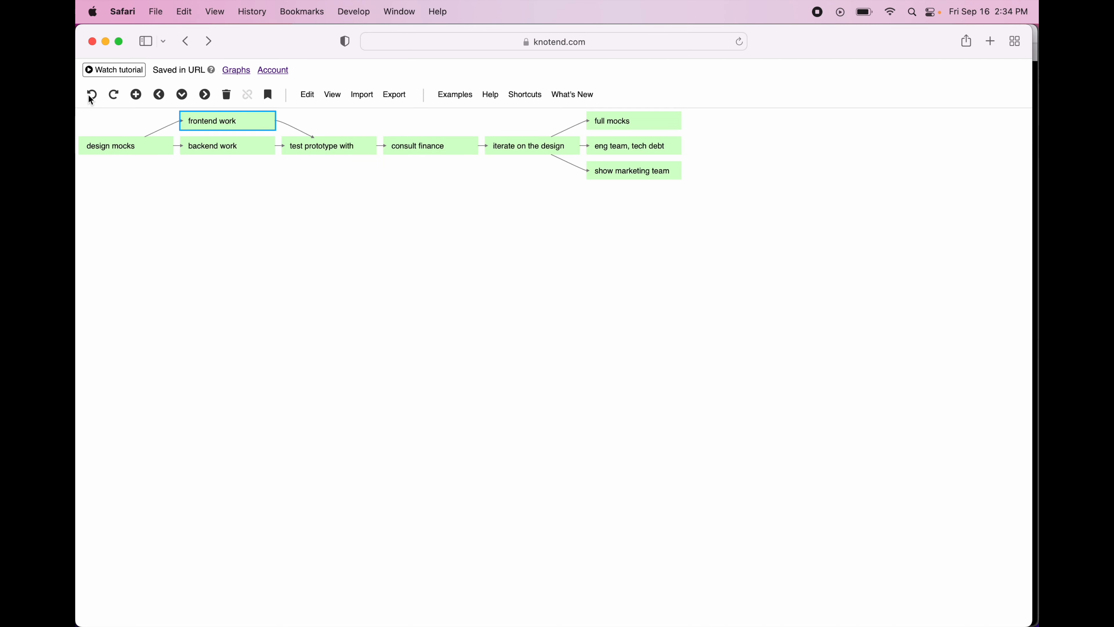
Add a new unconnected node labelled "ship beta" to the graph
{"action": "left_click", "coordinate": [494, 212]}
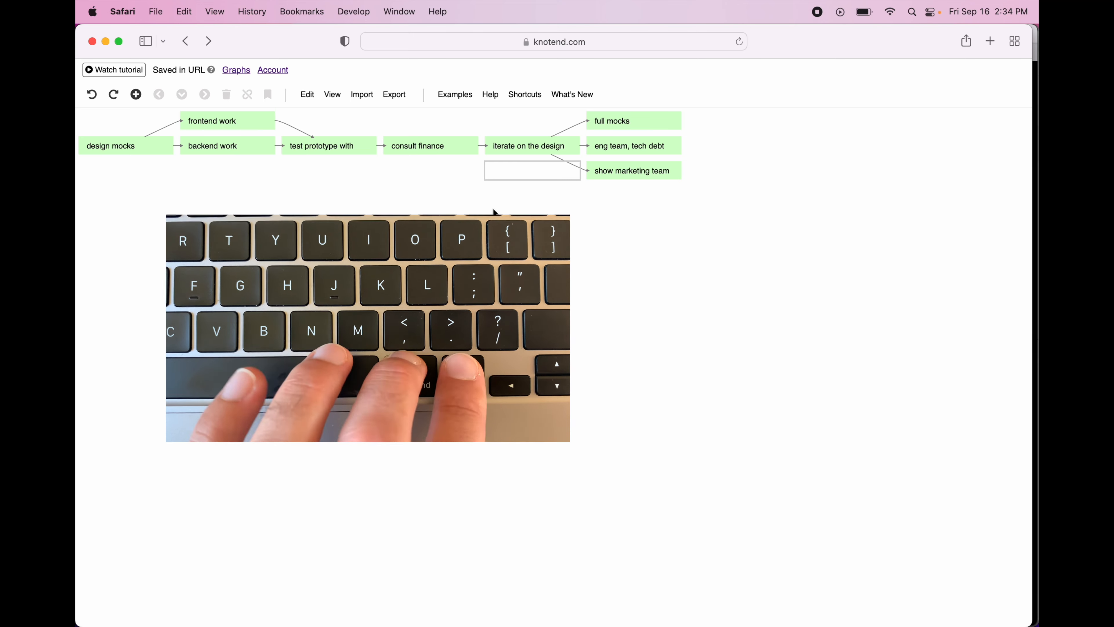
{"action": "key", "text": "alt+super+n"}
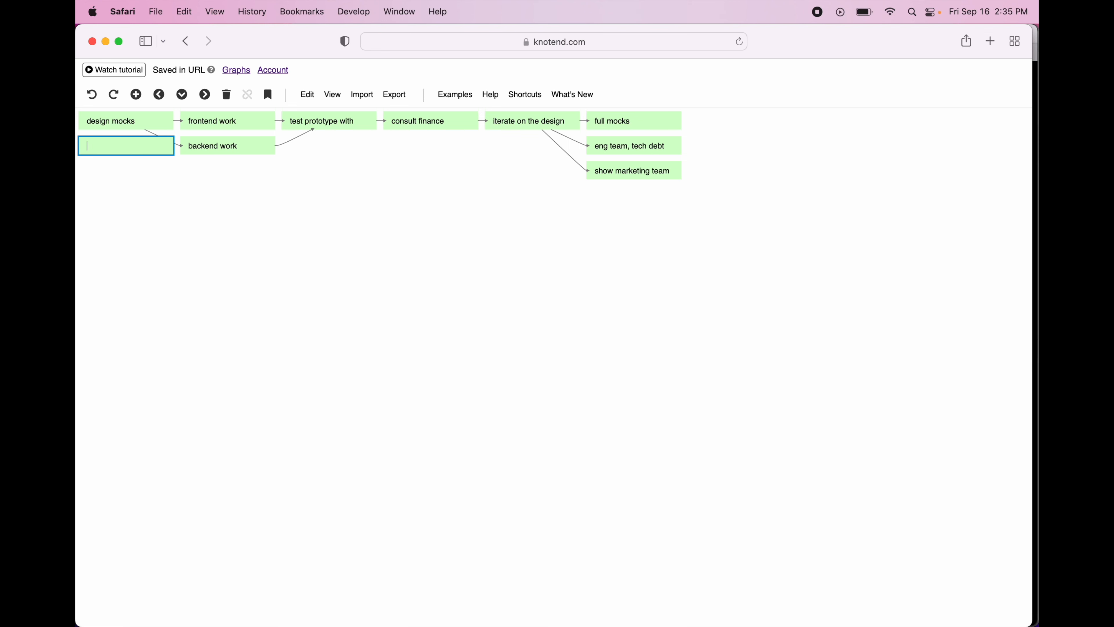
{"action": "type", "text": "ship beta"}
{"action": "key", "text": "Return"}
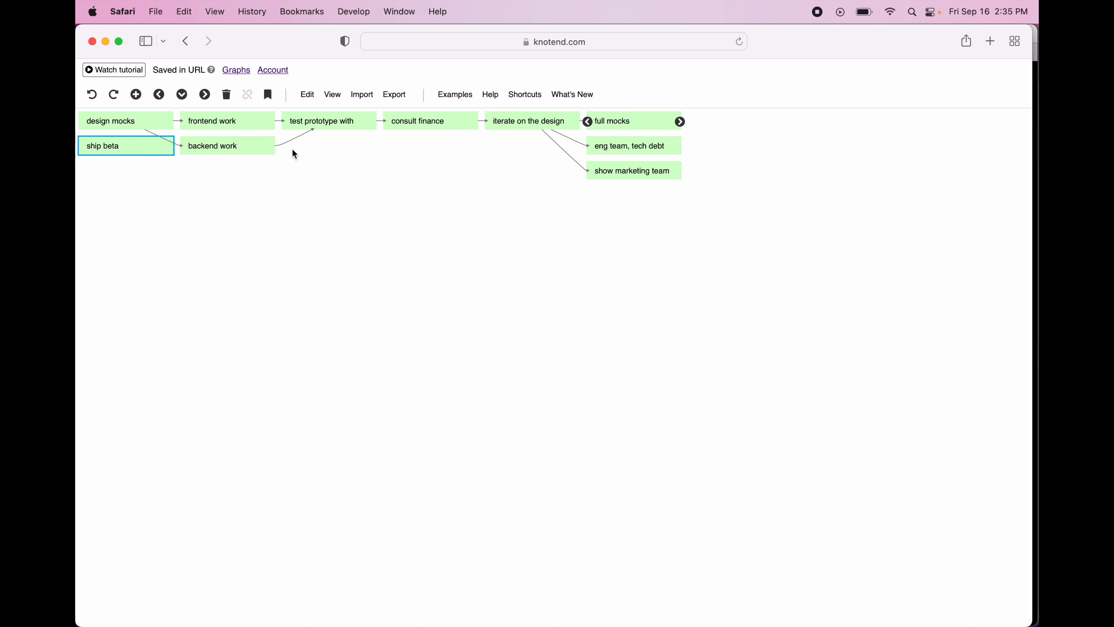
Add a "develop beta" node that follows all three nodes "full mocks", "eng team, tech debt" and "show marketing team"
{"action": "mouse_move", "coordinate": [110, 153]}
{"action": "left_click", "coordinate": [623, 178]}
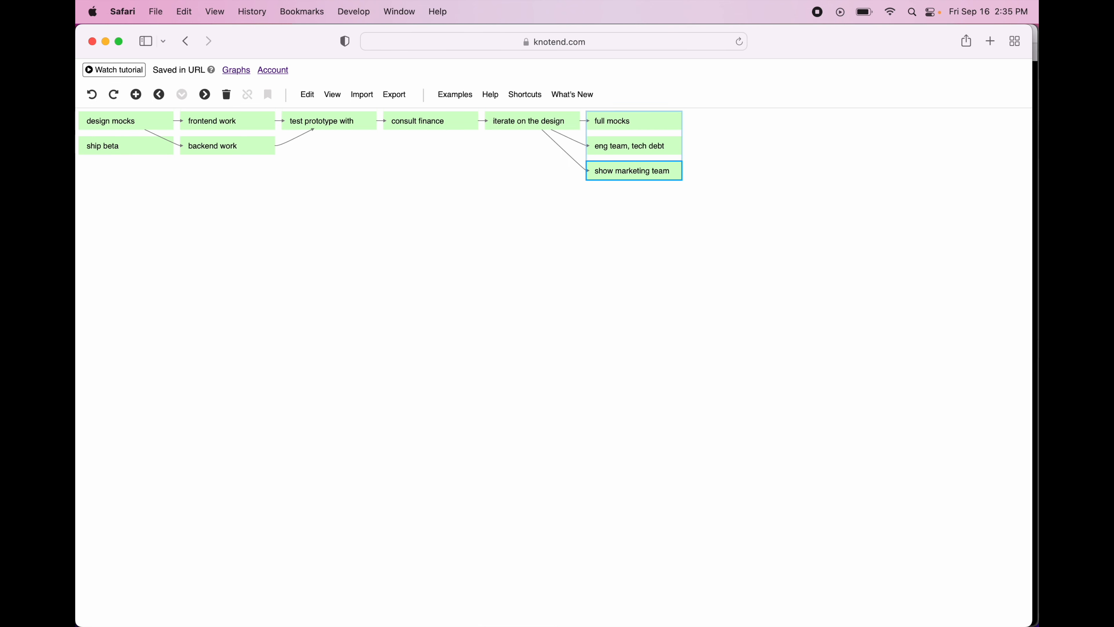
{"action": "key", "text": "Tab"}
{"action": "type", "text": "develop beta"}
{"action": "key", "text": "Return"}
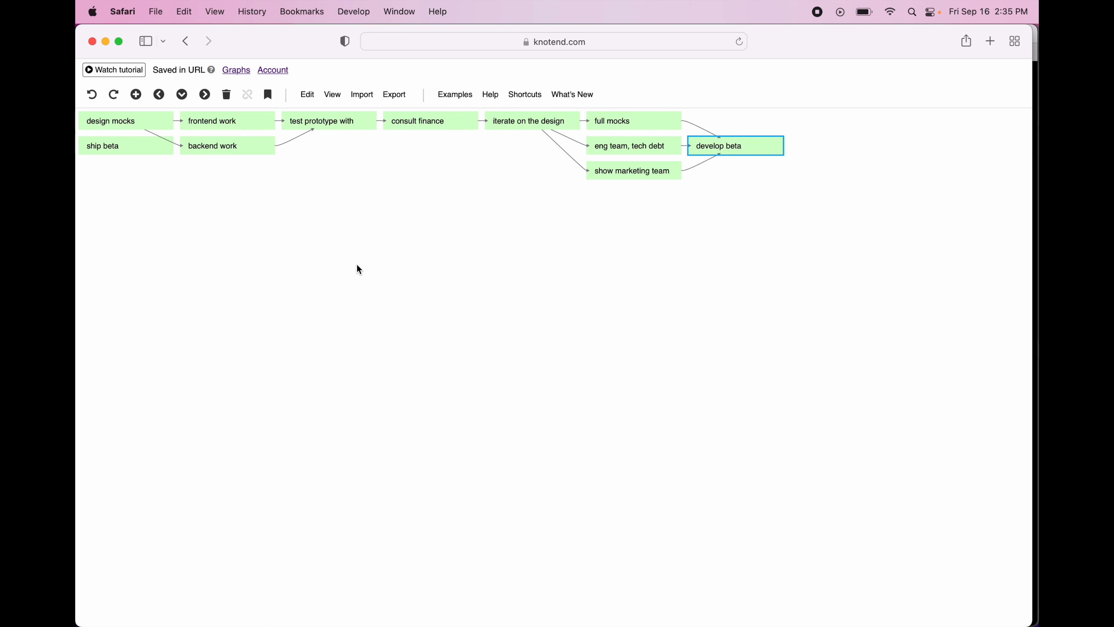
Try moving "ship beta" after "develop beta", first directly and again by staging the node, undoing each move
{"action": "left_click_drag", "start_coordinate": [107, 146], "coordinate": [772, 154]}
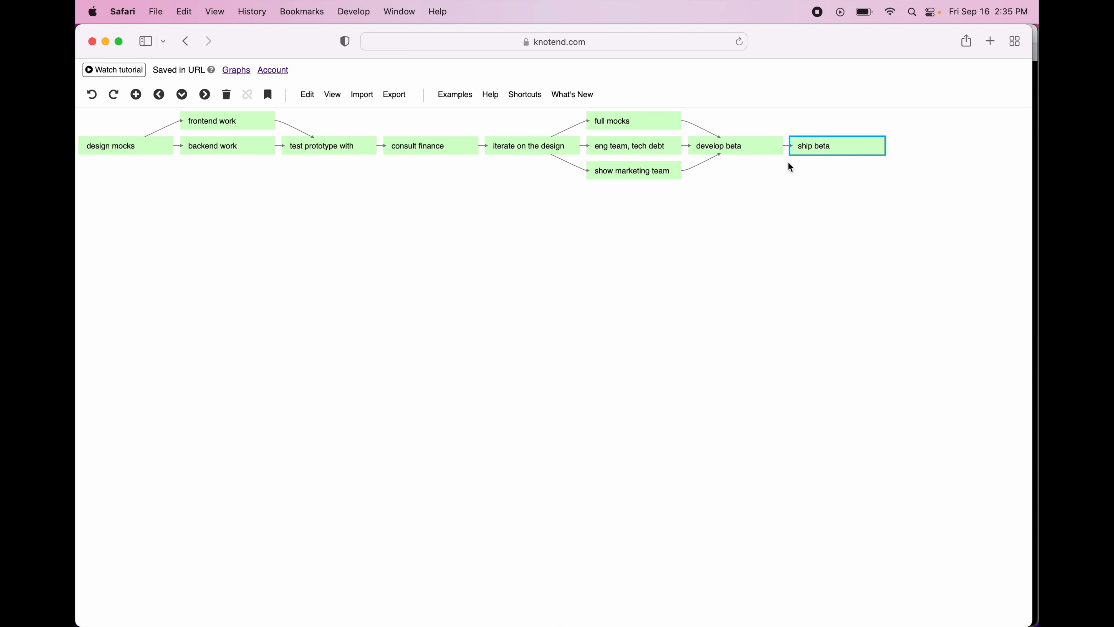
{"action": "left_click", "coordinate": [94, 97]}
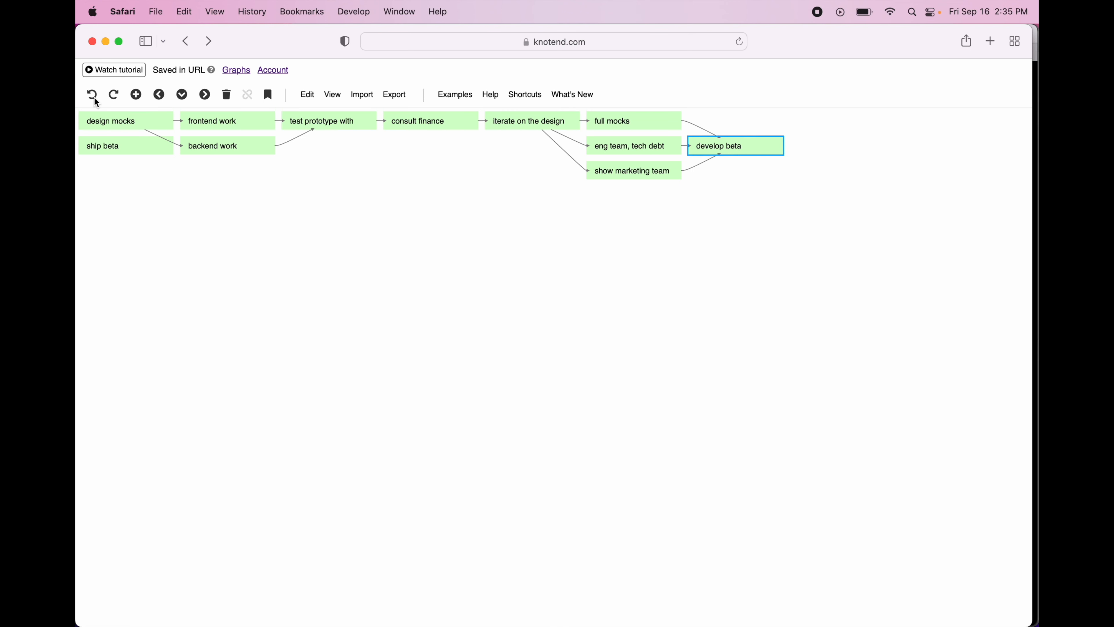
{"action": "left_click", "coordinate": [126, 153]}
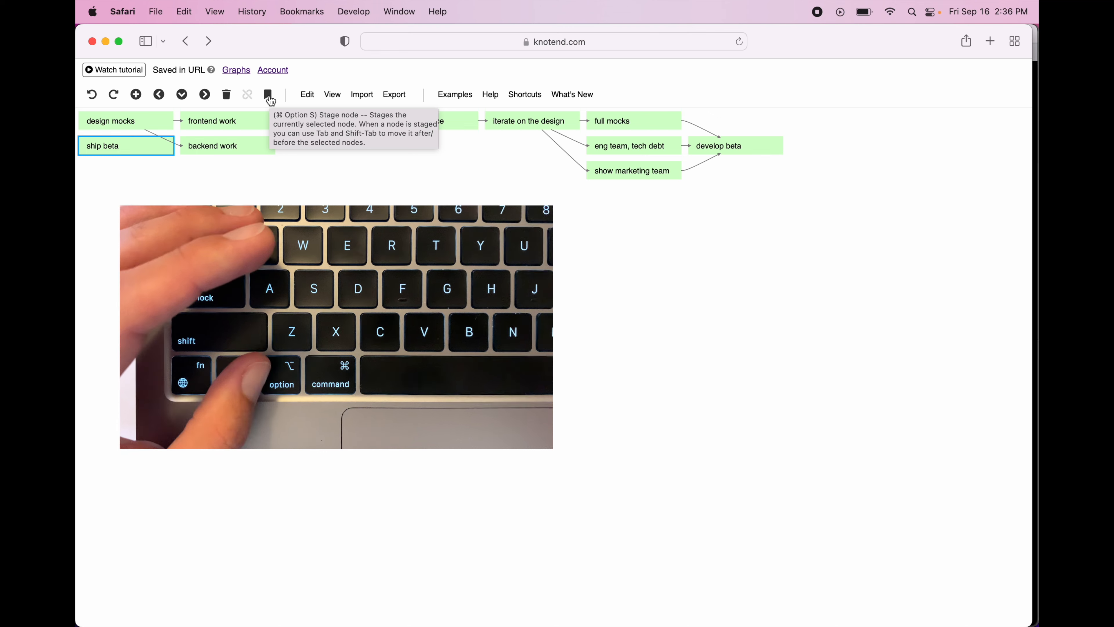
{"action": "key", "text": "super+alt+s"}
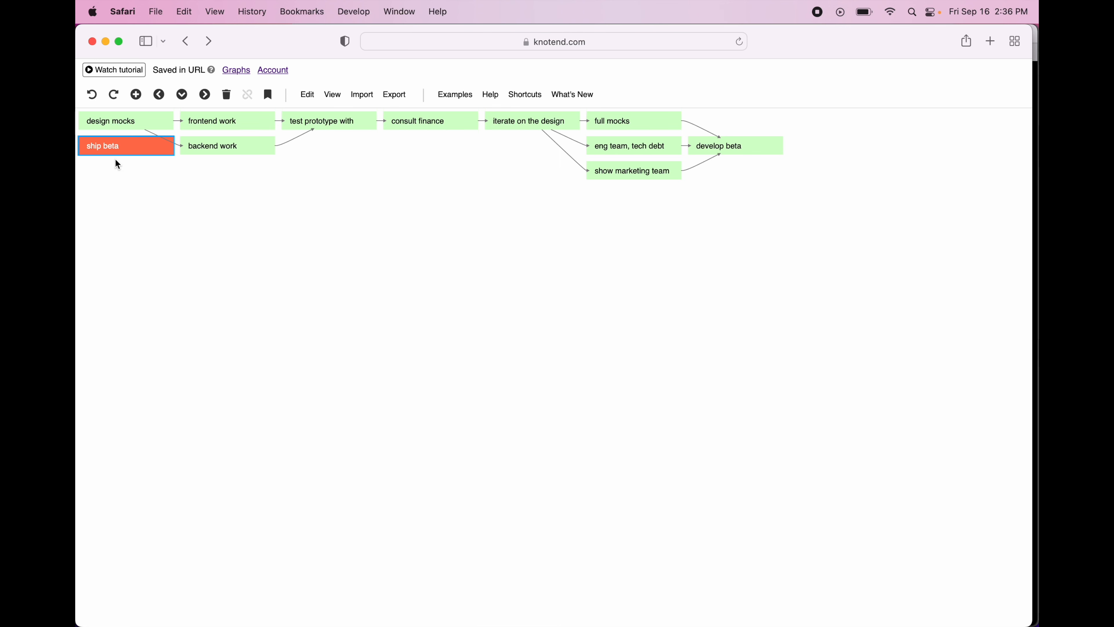
{"action": "left_click", "coordinate": [733, 145]}
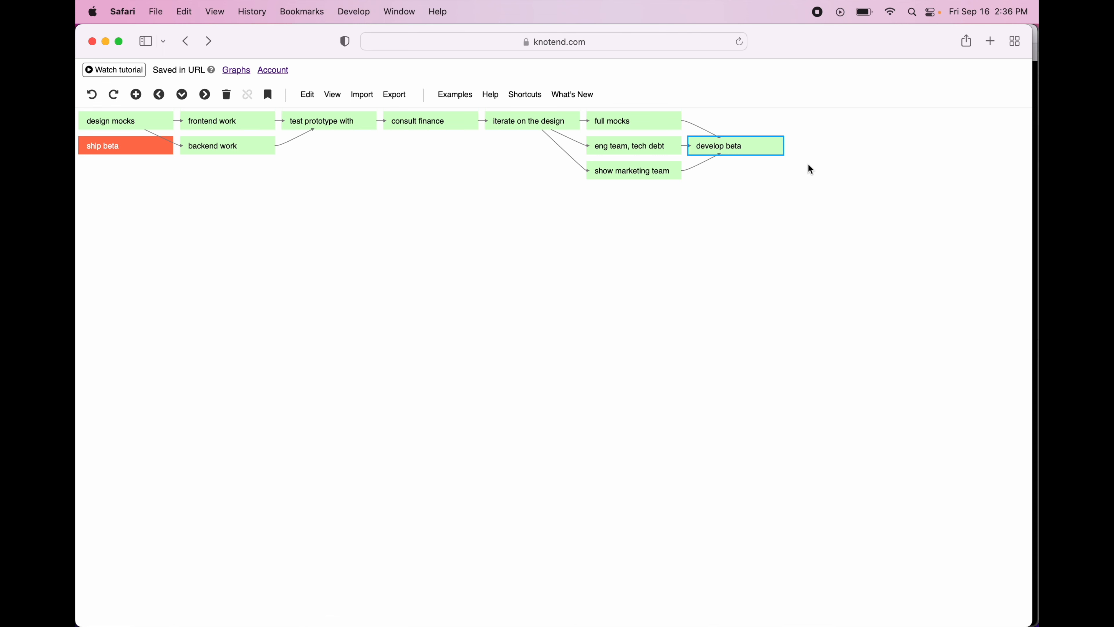
{"action": "key", "text": "Return"}
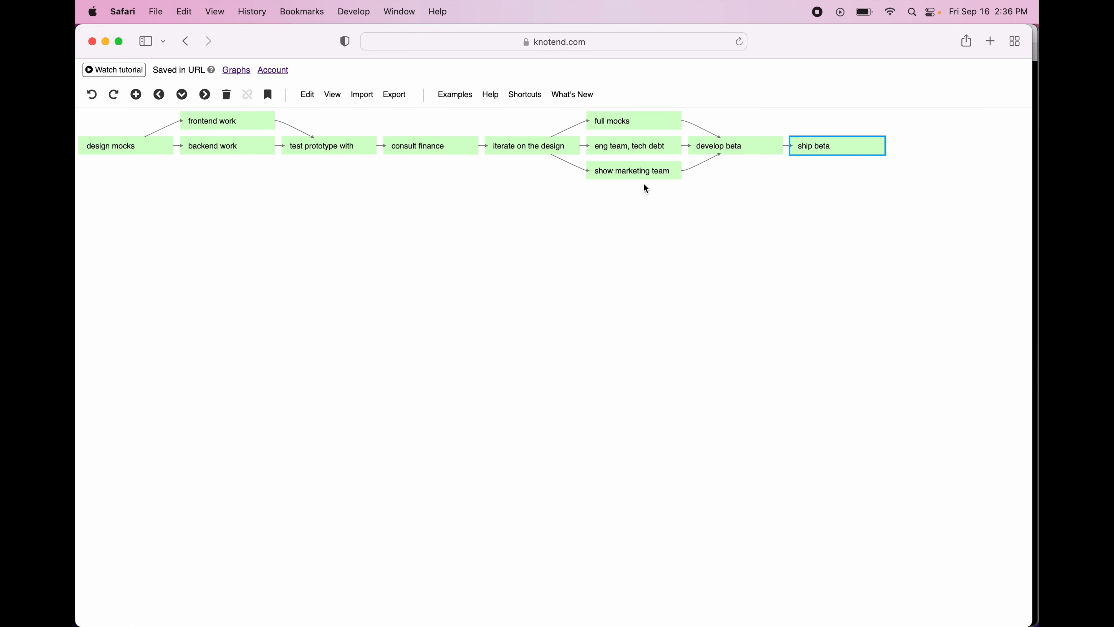
{"action": "key", "text": "super+z"}
Stage "ship beta", place it before "design mocks", and undo the changes
{"action": "left_click", "coordinate": [111, 149]}
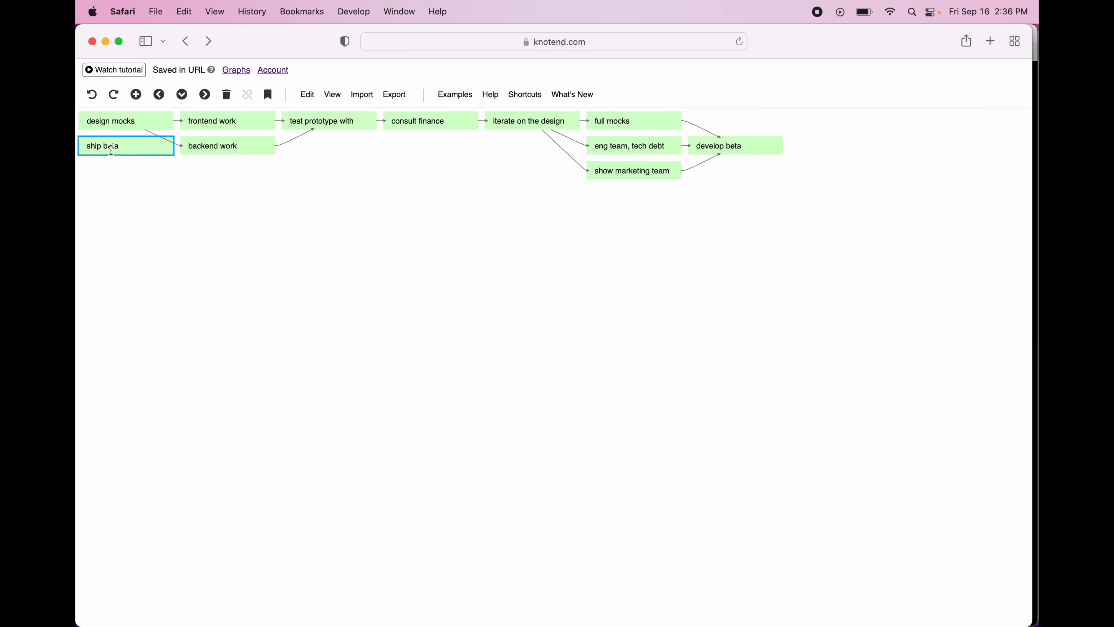
{"action": "key", "text": "m"}
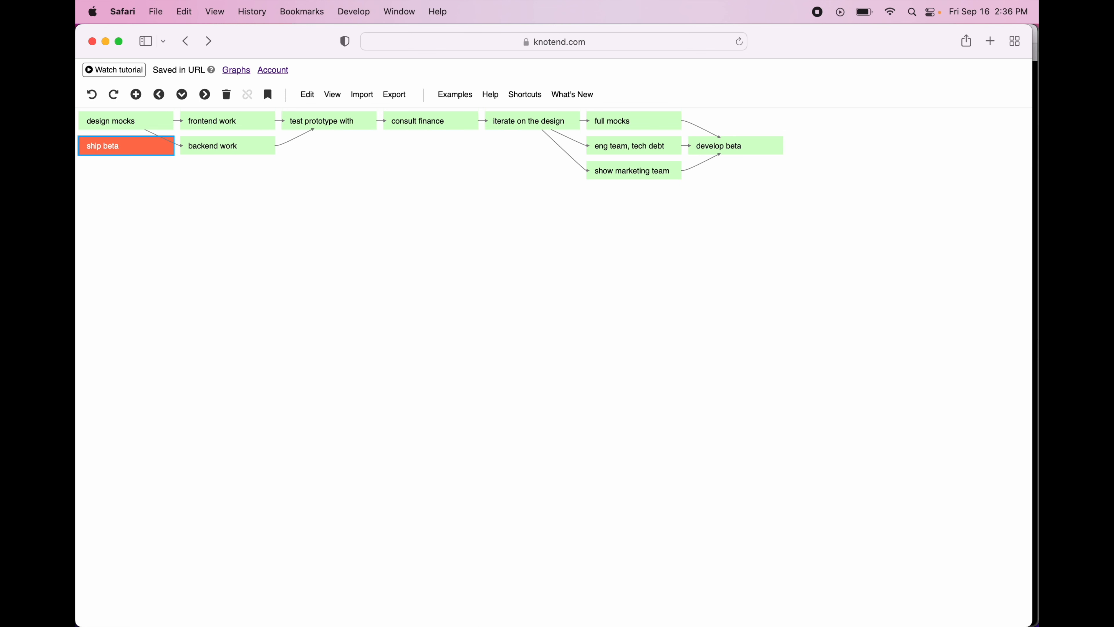
{"action": "key", "text": "Up"}
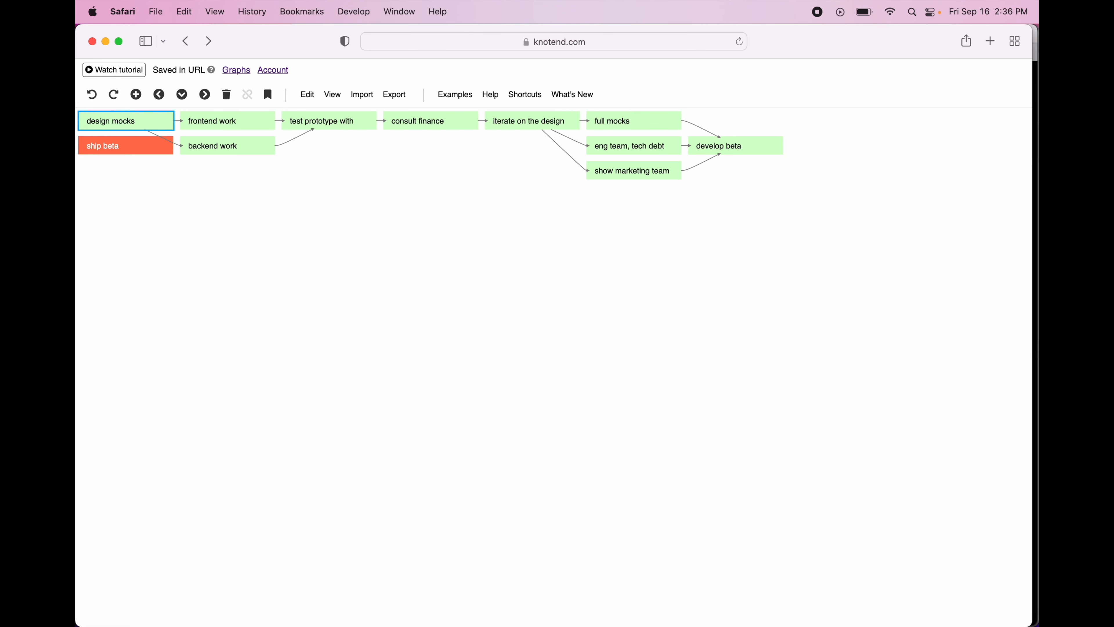
{"action": "key", "text": "l"}
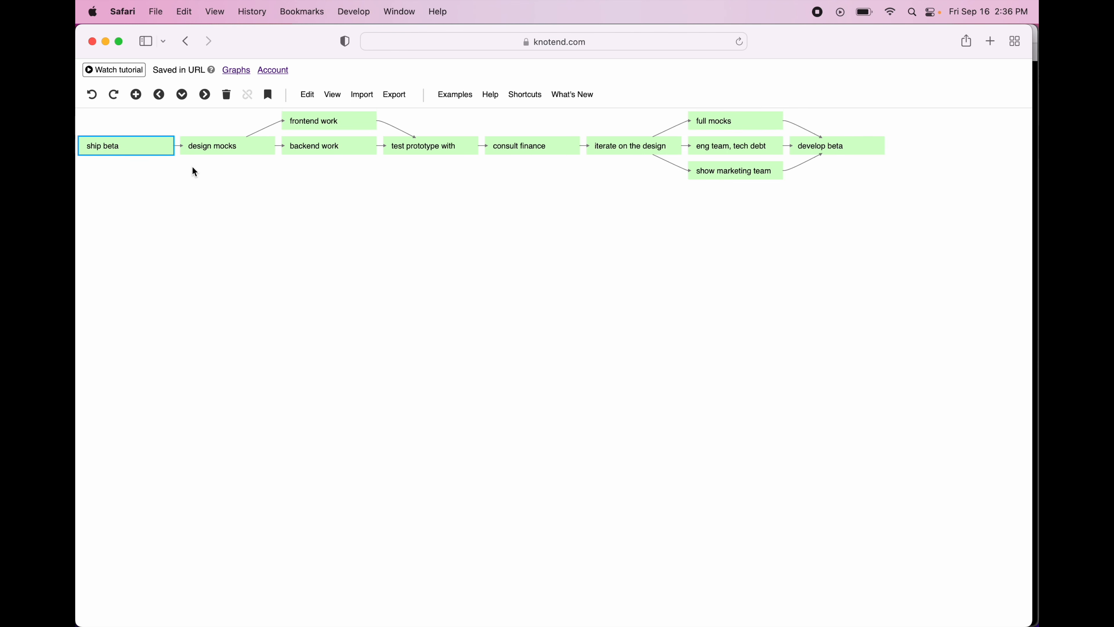
{"action": "key", "text": "super+z"}
{"action": "key", "text": "super+z"}
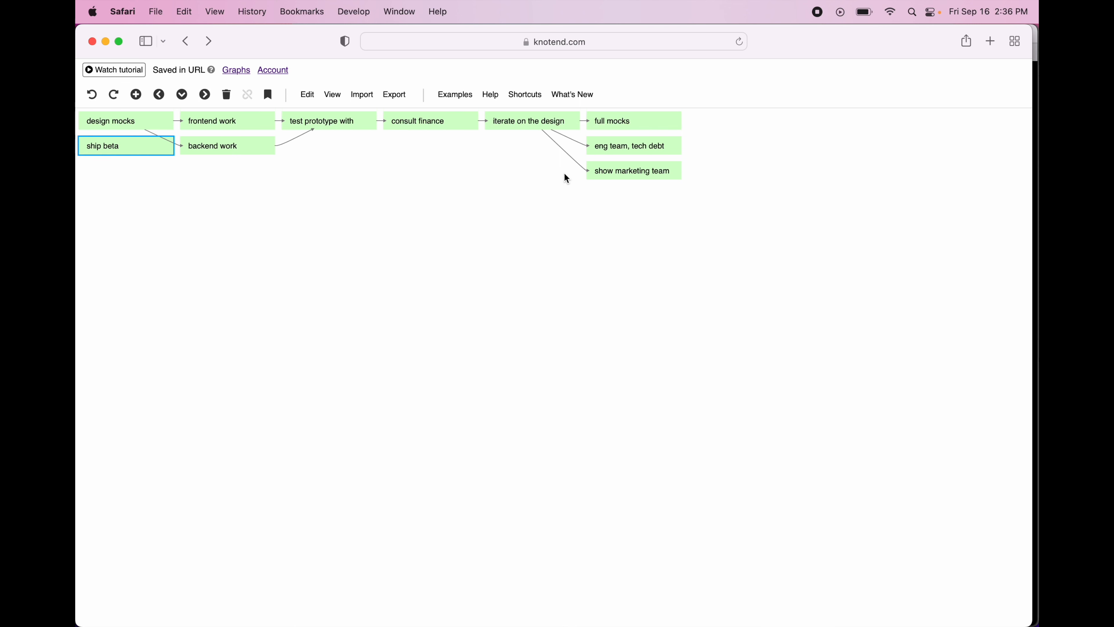
Redo the undone changes and move "ship beta" to follow "develop beta"
{"action": "key", "text": "super+shift+z"}
{"action": "key", "text": "super+shift+z"}
{"action": "left_click_drag", "start_coordinate": [151, 148], "coordinate": [773, 144]}
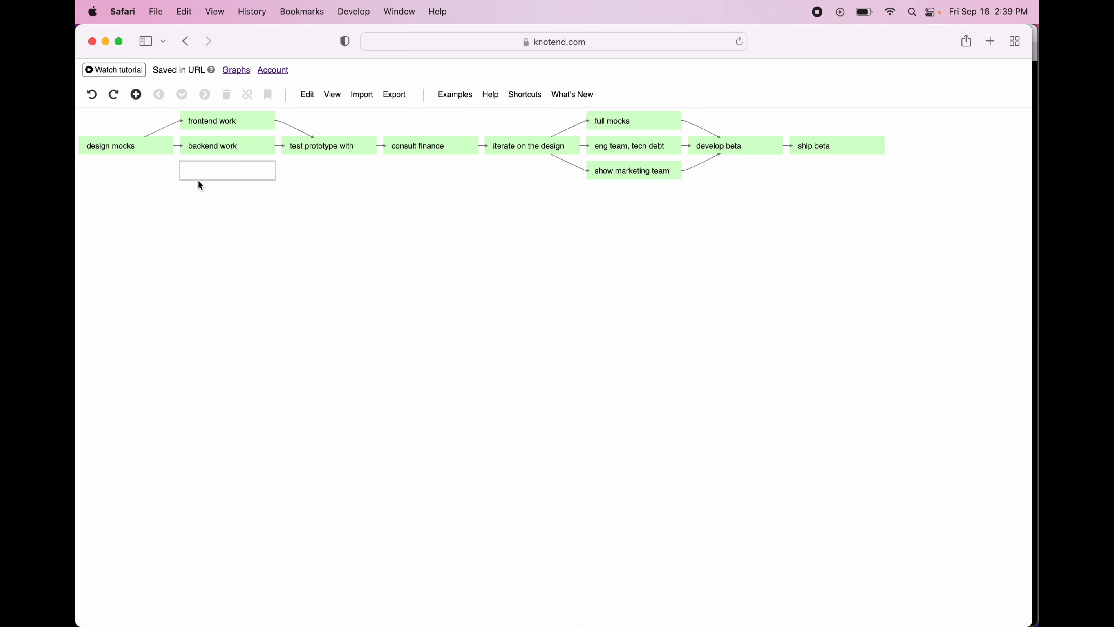
Cut the "design mocks", "frontend work" and "backend work" nodes as a block and paste them after "ship beta"
{"action": "key", "text": "shift+Left"}
{"action": "key", "text": "shift+Up"}
{"action": "key", "text": "shift+Up"}
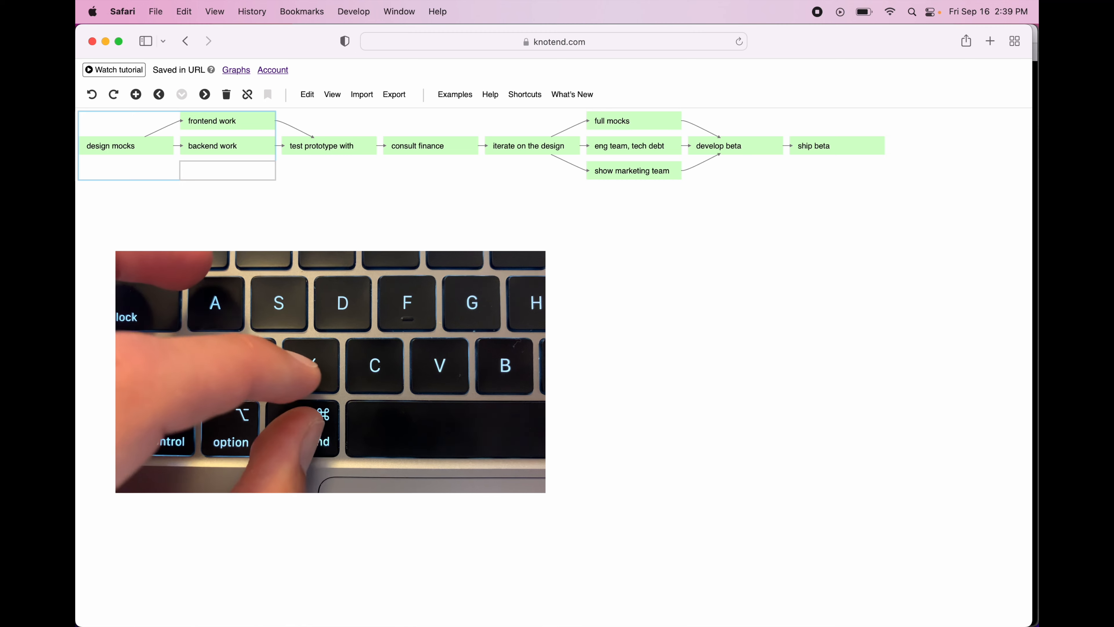
{"action": "key", "text": "super+x"}
{"action": "key", "text": "Right"}
{"action": "key", "text": "Right"}
{"action": "key", "text": "Right"}
{"action": "key", "text": "Right"}
{"action": "key", "text": "Up"}
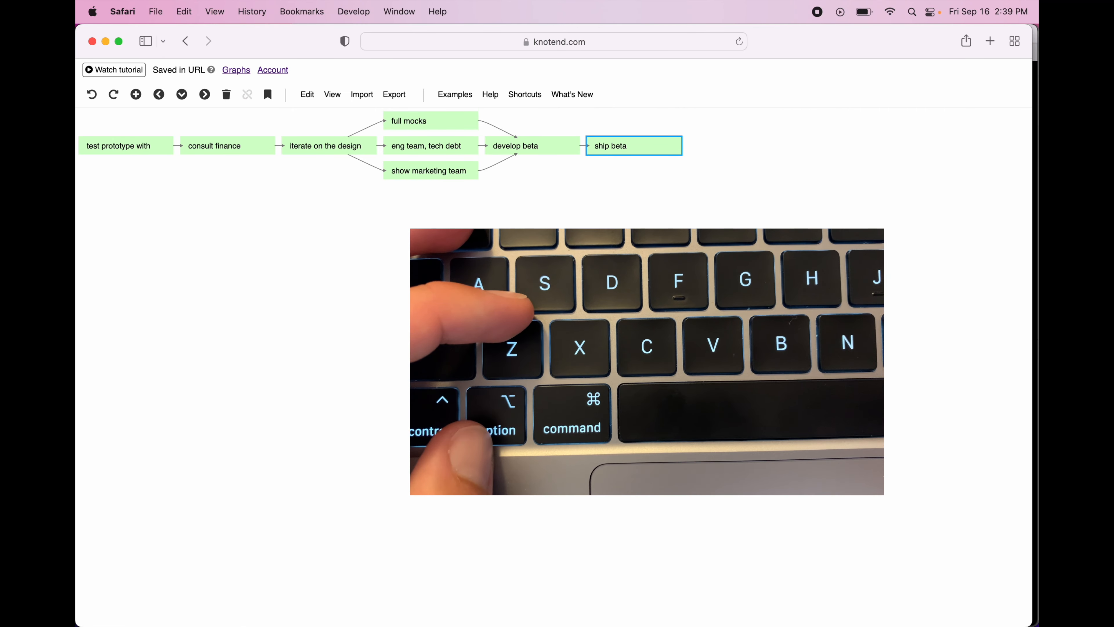
{"action": "key", "text": "super+v"}
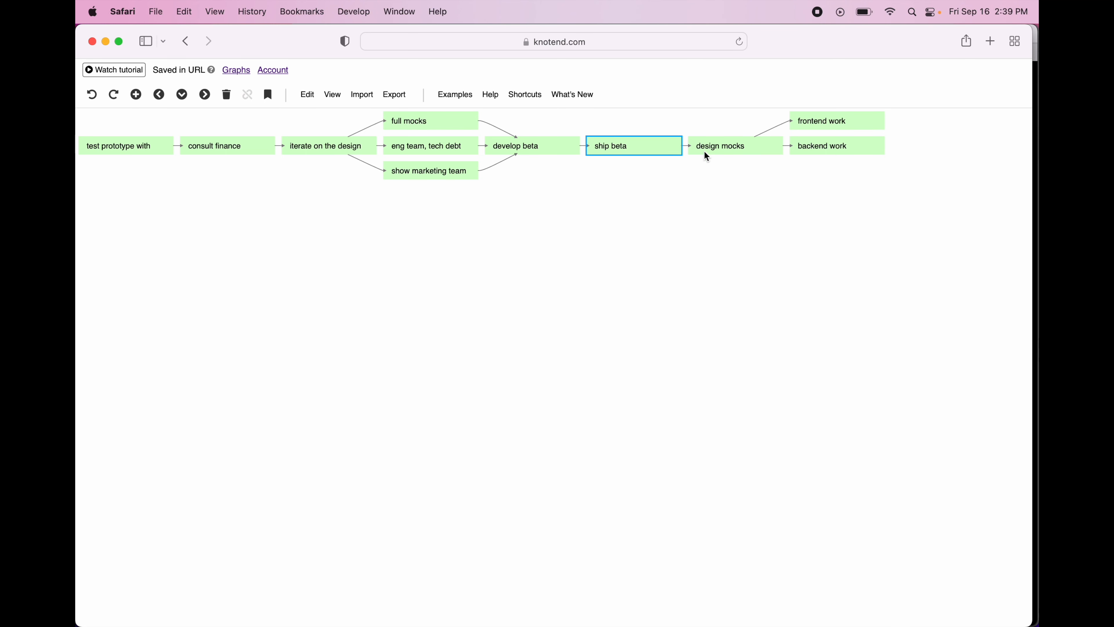
{"action": "mouse_move", "coordinate": [697, 150]}
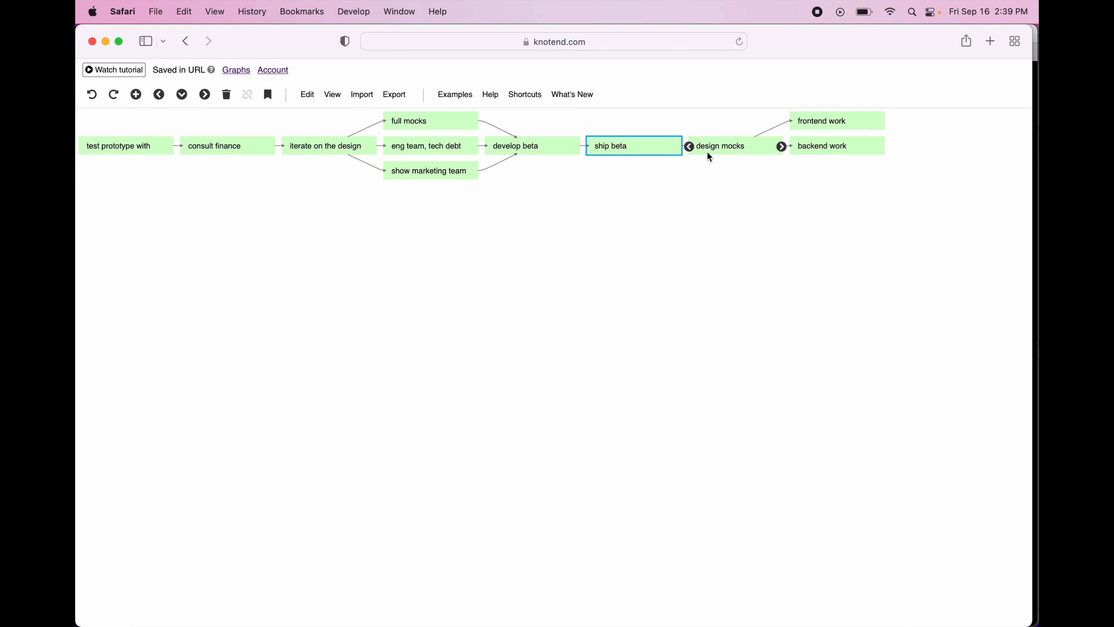
Undo pasting the cut block after "ship beta", try inserting it between "develop beta" and "ship beta", and undo back to the original order
{"action": "mouse_move", "coordinate": [638, 148]}
{"action": "key", "text": "super+z"}
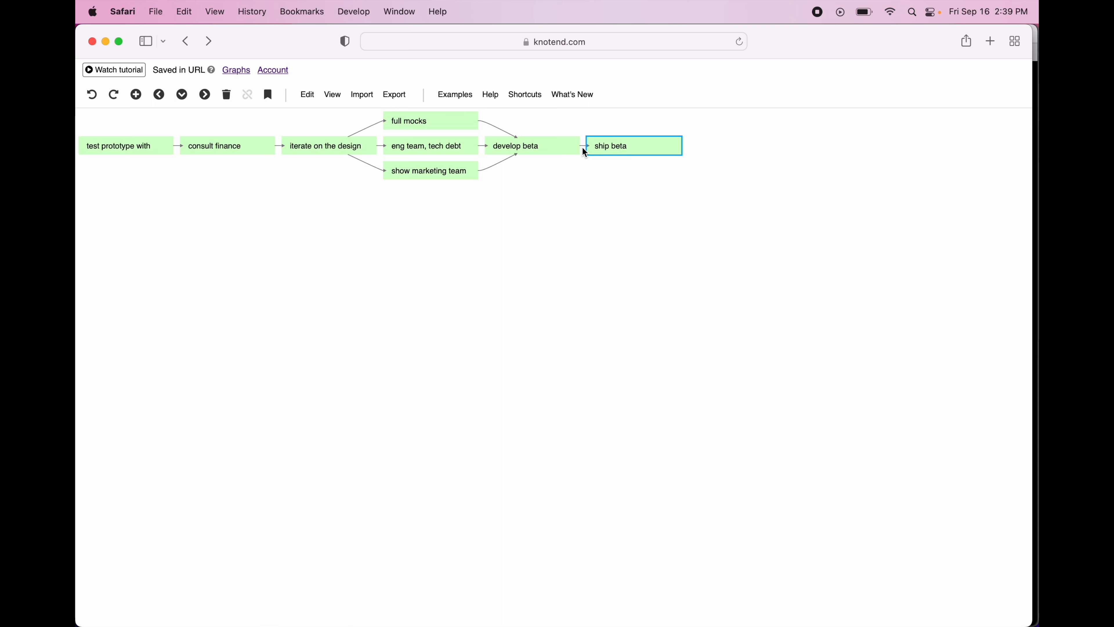
{"action": "right_click", "coordinate": [647, 153]}
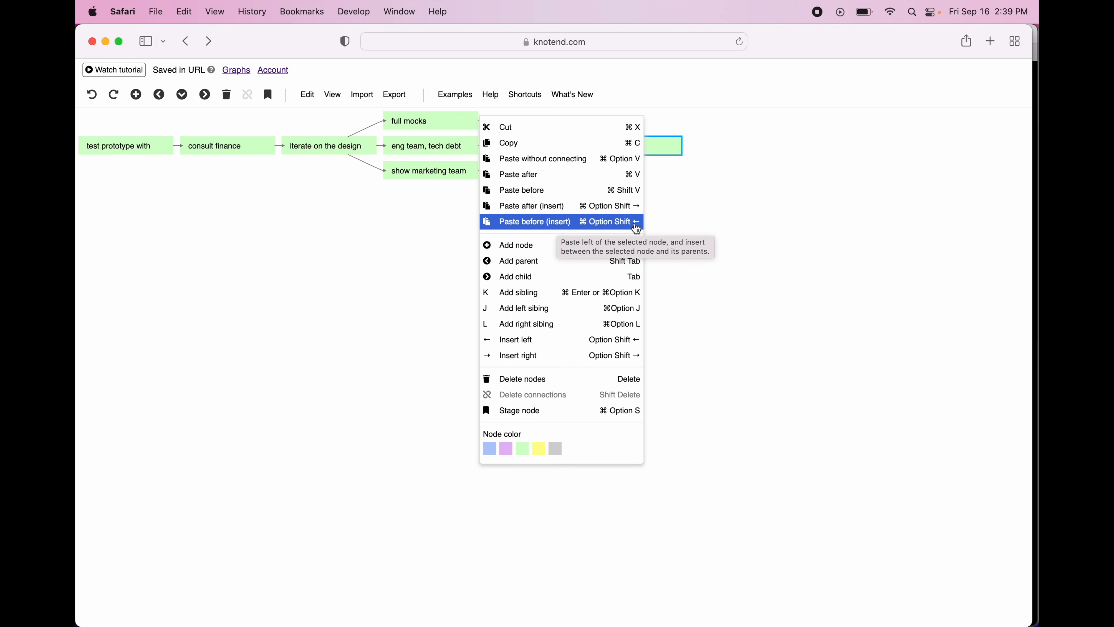
{"action": "left_click", "coordinate": [636, 222]}
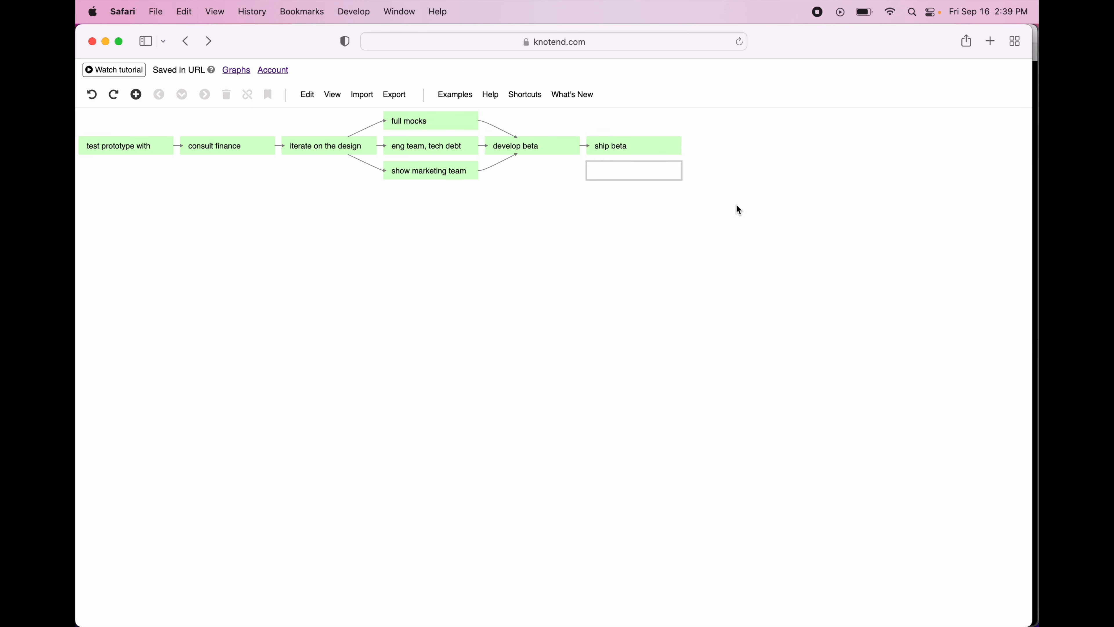
{"action": "left_click", "coordinate": [610, 141]}
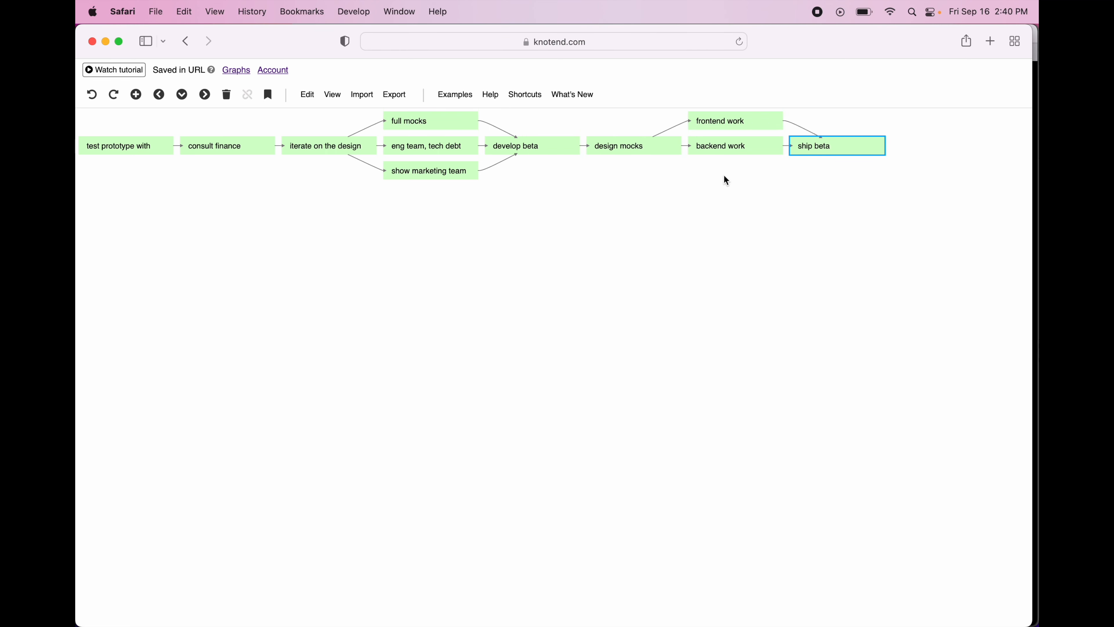
{"action": "key", "text": "super+z"}
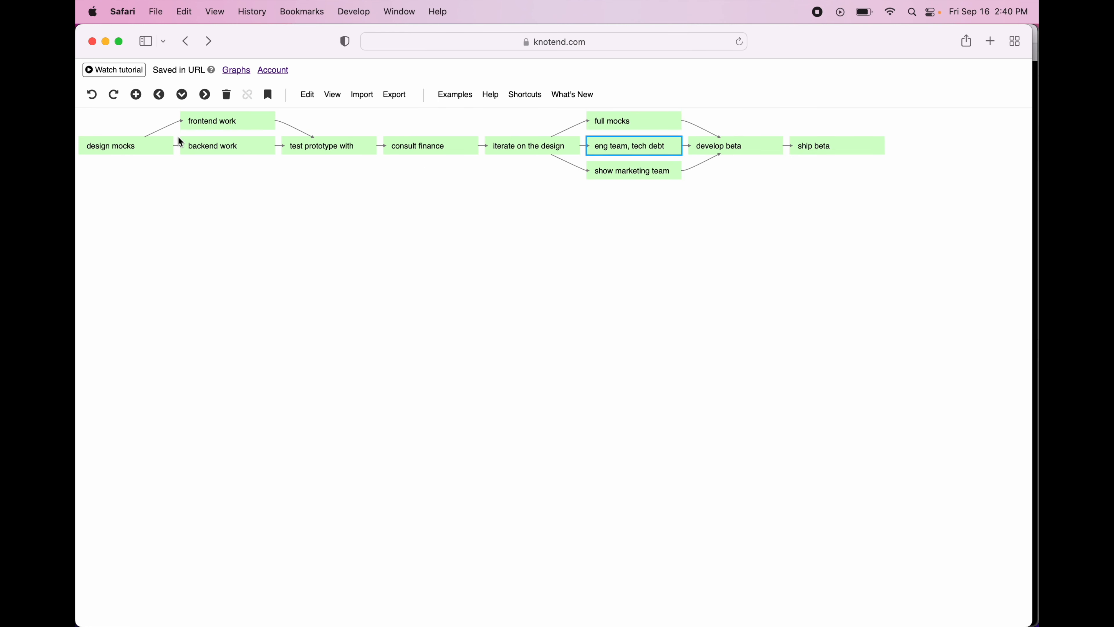
Add a child node "user feedback" to "ship beta"
{"action": "right_click", "coordinate": [447, 273]}
{"action": "left_click", "coordinate": [625, 231]}
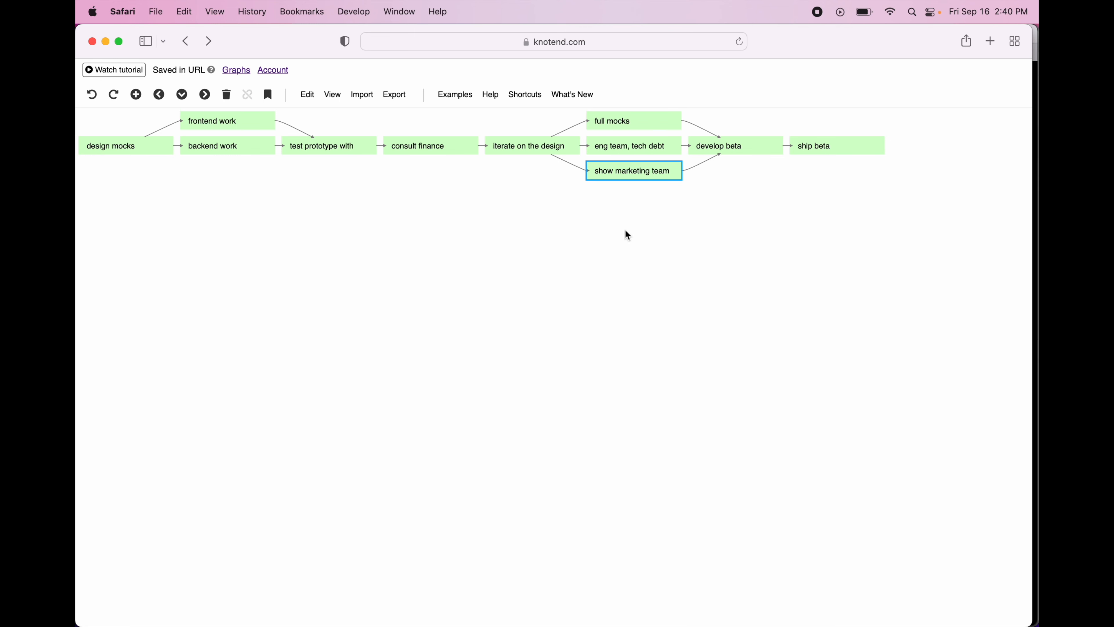
{"action": "scroll", "coordinate": [627, 235], "scroll_direction": "right", "scroll_amount": 2}
{"action": "left_click", "coordinate": [746, 151]}
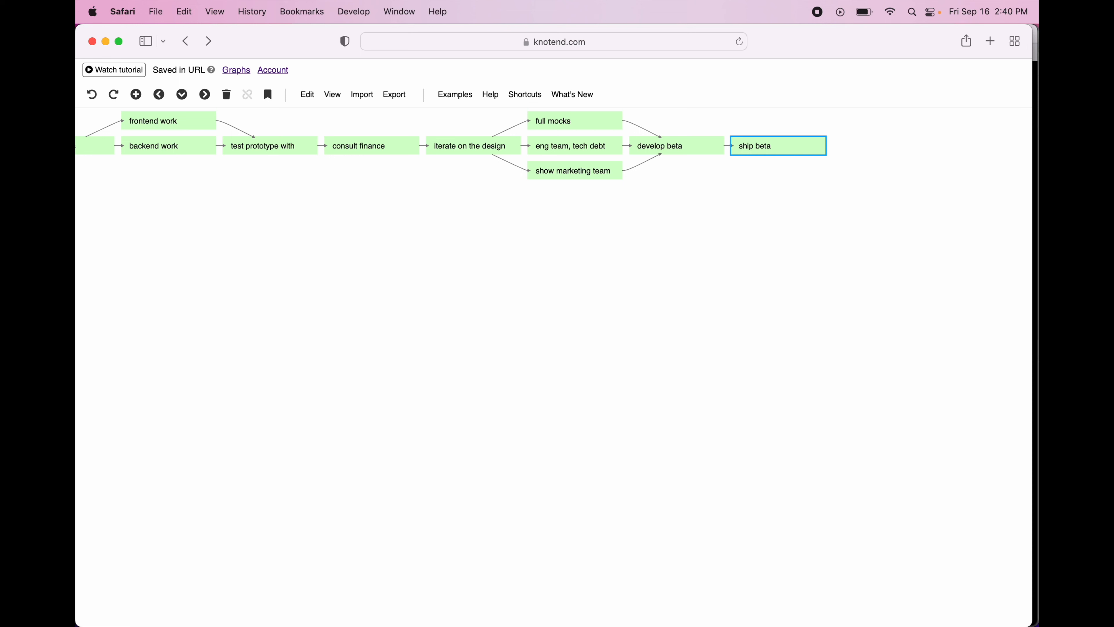
{"action": "key", "text": "Tab"}
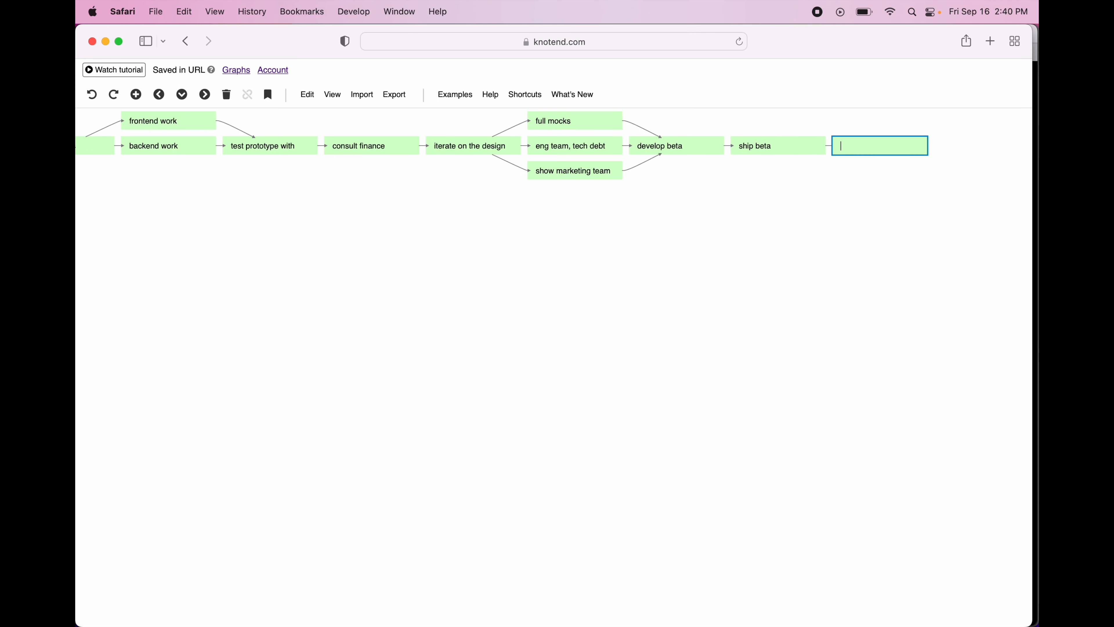
{"action": "type", "text": "user feedback"}
{"action": "key", "text": "Return"}
Add a sibling node "view the analytics" below "user feedback"
{"action": "key", "text": "Return"}
{"action": "type", "text": "tes"}
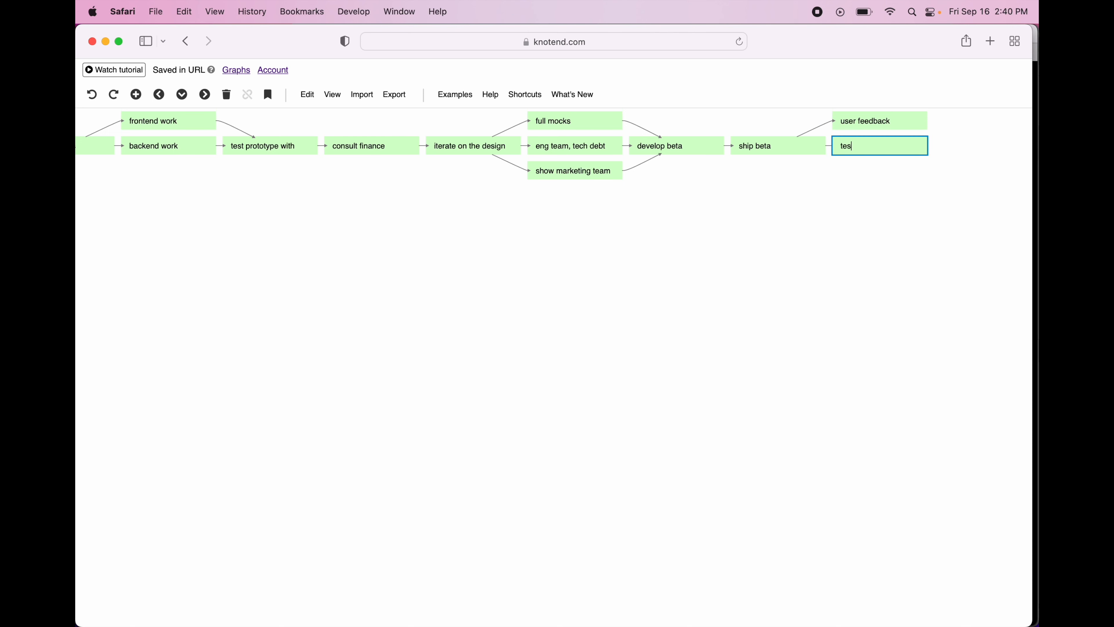
{"action": "type", "text": "t theend"}
{"action": "key", "text": "super+a"}
{"action": "type", "text": "view the analytics"}
{"action": "key", "text": "Return"}
Add the sibling nodes "engineering review" and "design review" below "view the analytics"
{"action": "key", "text": "Return"}
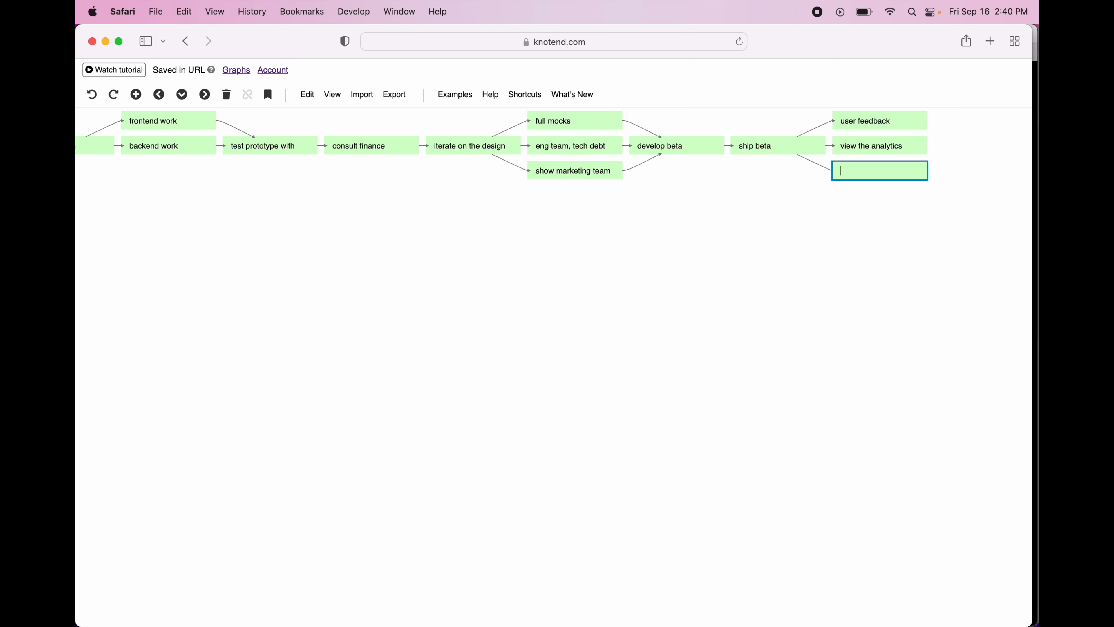
{"action": "type", "text": "engineering review"}
{"action": "key", "text": "Return"}
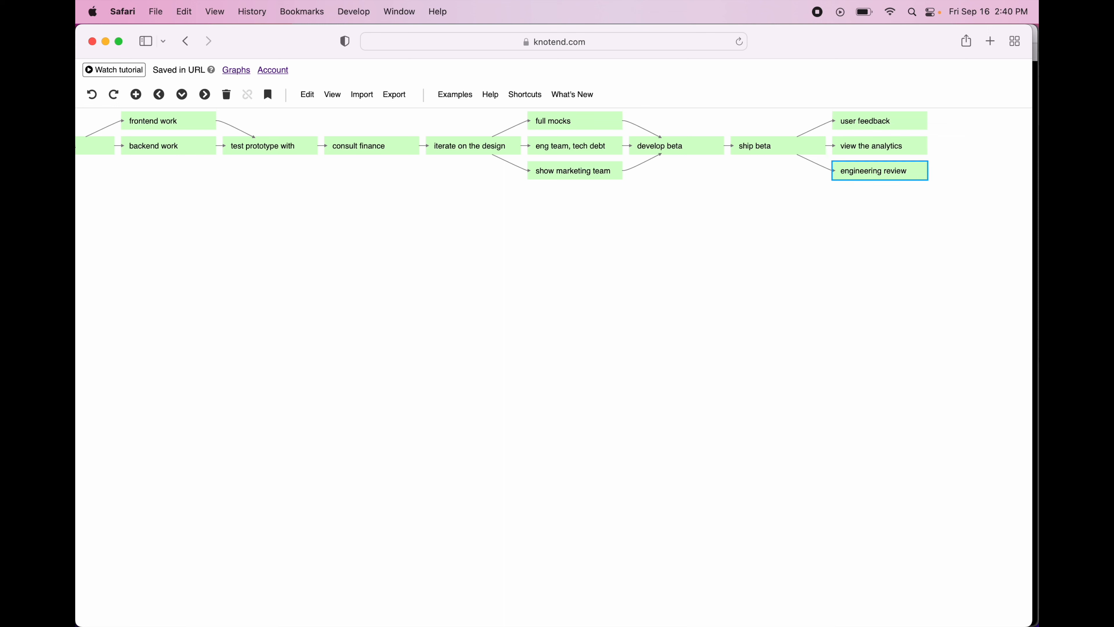
{"action": "key", "text": "Return"}
{"action": "type", "text": "design review"}
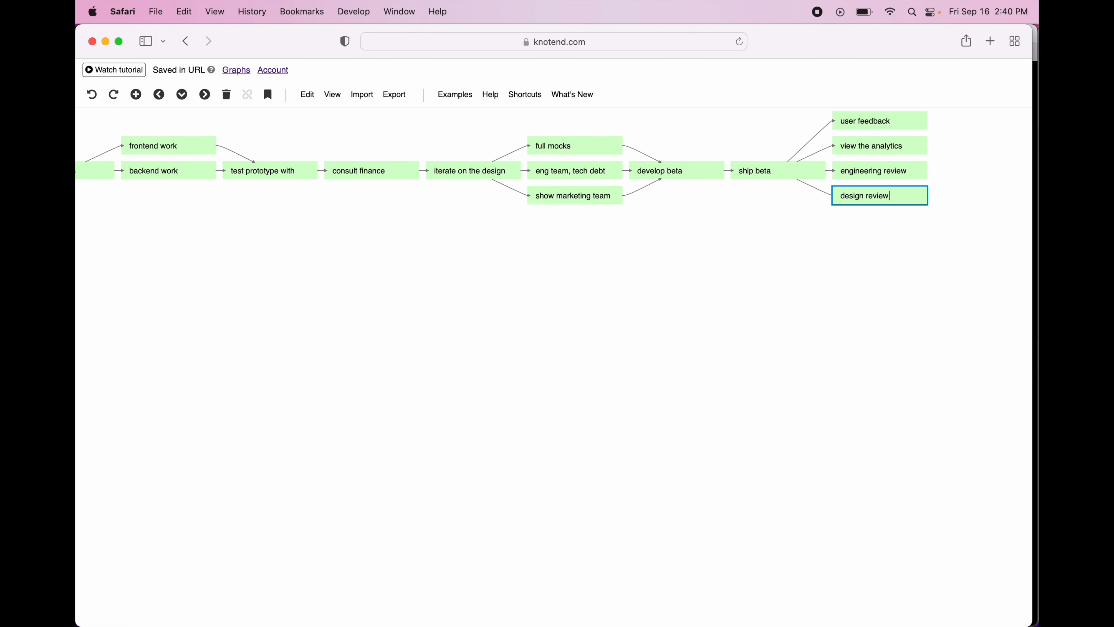
{"action": "key", "text": "Return"}
Join the four nodes following "ship beta" into one shared child node named "collect the feedback"
{"action": "scroll", "coordinate": [736, 237], "scroll_direction": "right", "scroll_amount": 3}
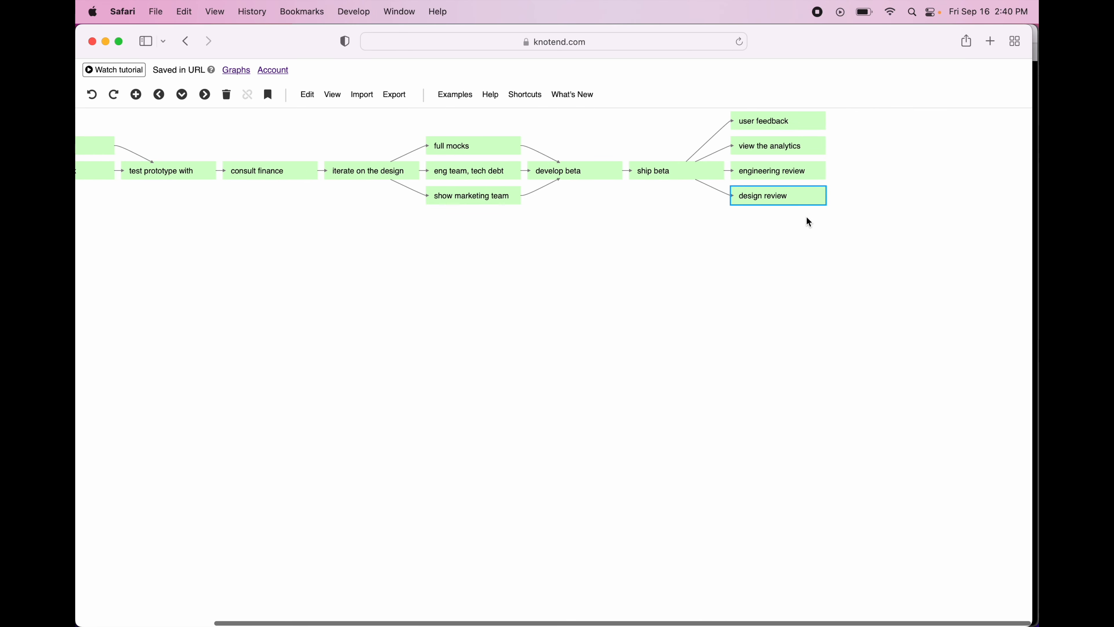
{"action": "key", "text": "shift+Up"}
{"action": "key", "text": "shift+Up"}
{"action": "key", "text": "shift+Up"}
{"action": "key", "text": "Tab"}
{"action": "type", "text": "c"}
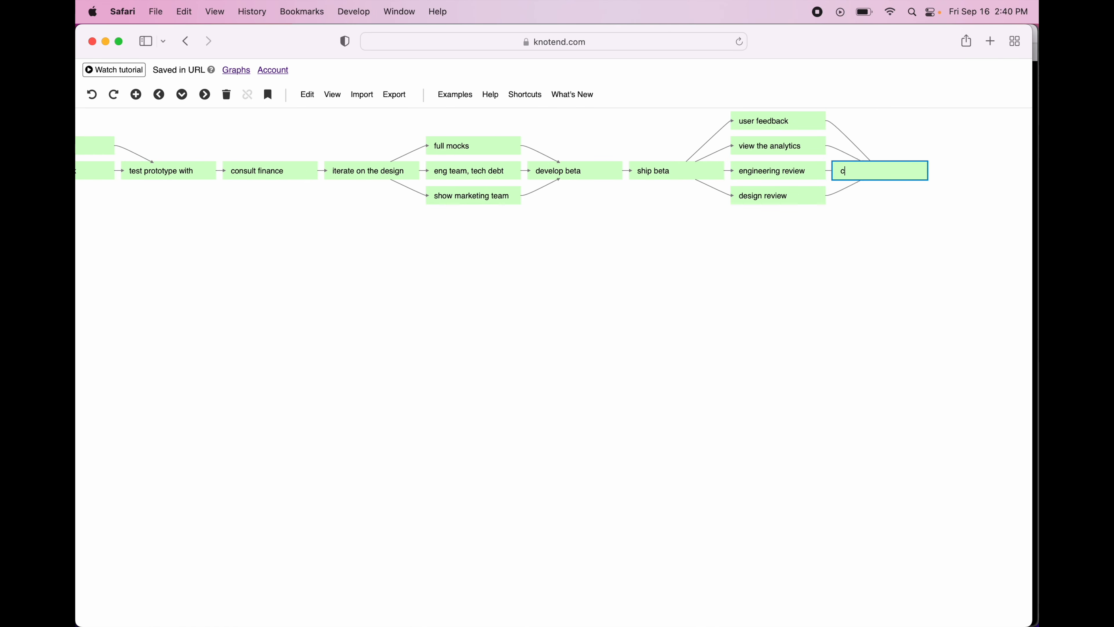
{"action": "type", "text": "ollect the feedback"}
Add a child node "iterate on v2" after "collect the feedback"
{"action": "key", "text": "Tab"}
{"action": "type", "text": "it"}
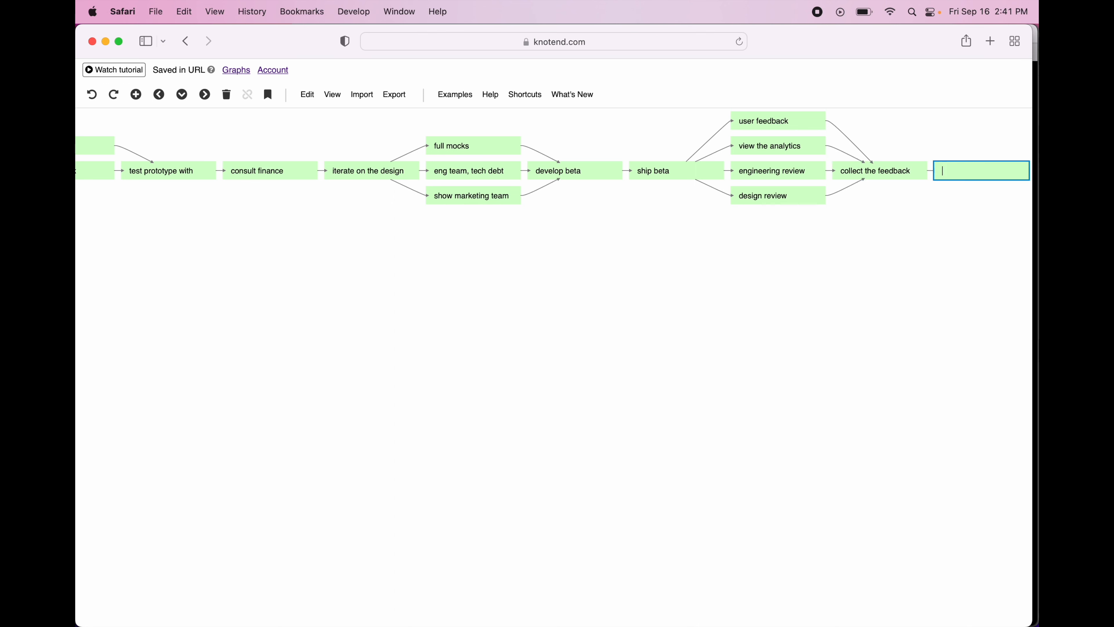
{"action": "type", "text": "erate on v2"}
{"action": "key", "text": "Return"}
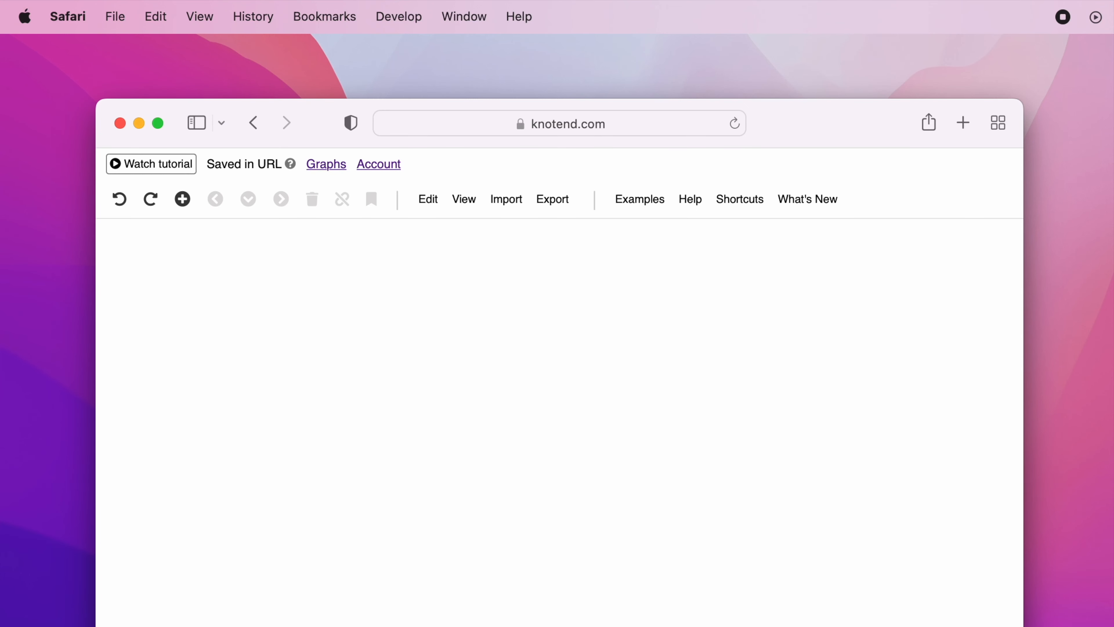
Start a new graph on the empty canvas with "design mocks" and its child nodes "backend" and "frontend"
{"action": "key", "text": "Tab"}
{"action": "type", "text": "design mocks"}
{"action": "key", "text": "Tab"}
{"action": "type", "text": "backend"}
{"action": "key", "text": "Return"}
{"action": "type", "text": "frontend"}
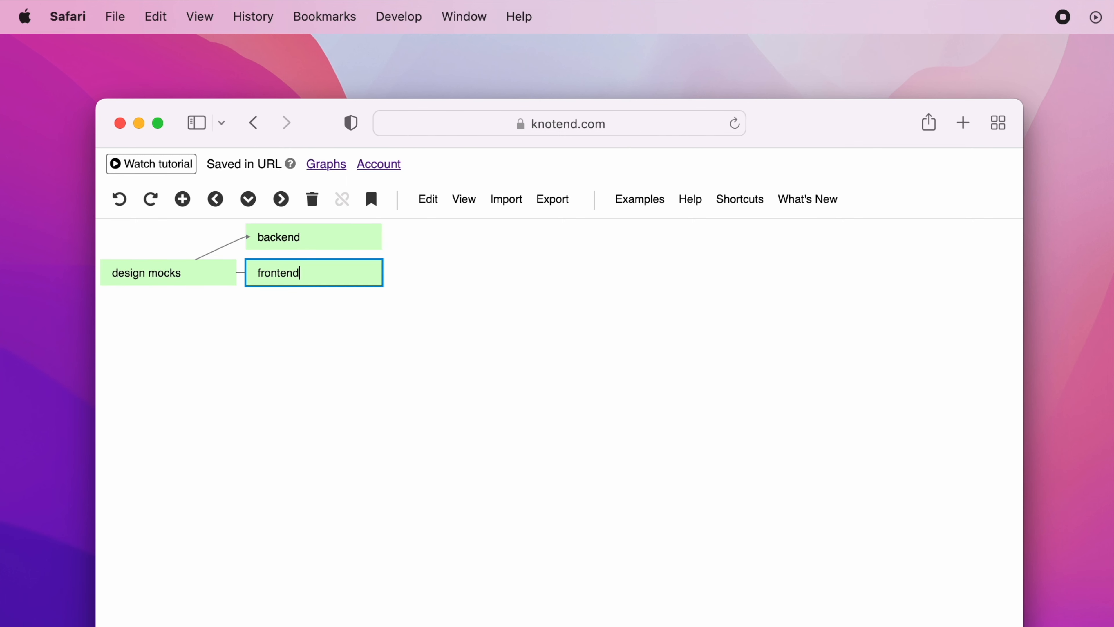
Add the sibling nodes "mobile" and "marketing plan" below "frontend"
{"action": "key", "text": "Return"}
{"action": "type", "text": "mobile"}
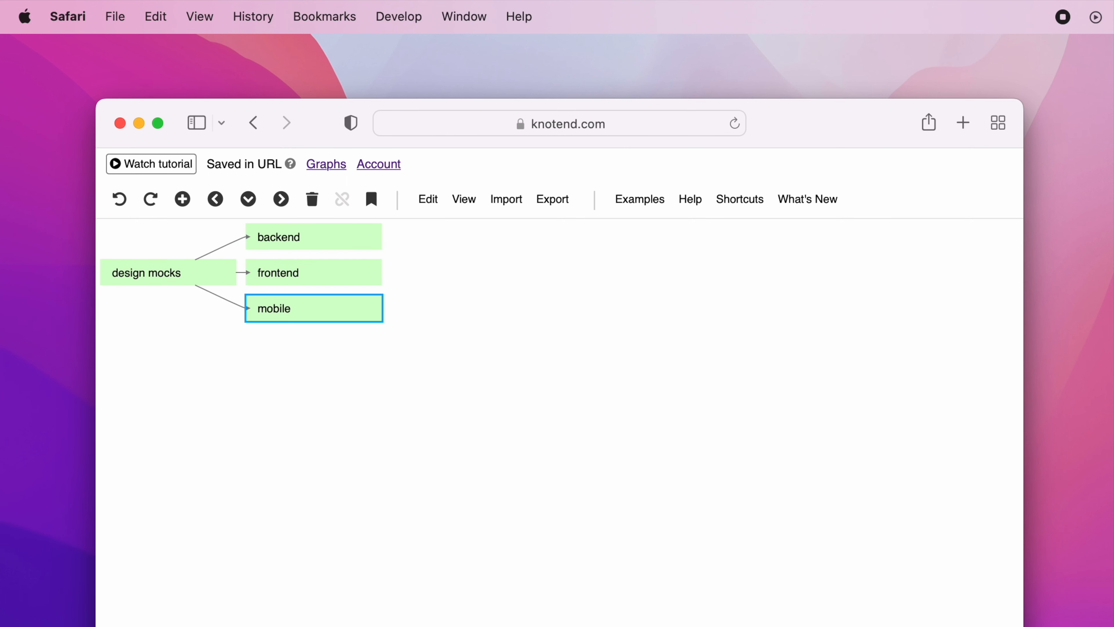
{"action": "key", "text": "Return"}
{"action": "type", "text": "marketing plan"}
{"action": "key", "text": "Escape"}
Insert a node "api contracts" between "design mocks" and its four child nodes
{"action": "key", "text": "Up"}
{"action": "key", "text": "Up"}
{"action": "key", "text": "Up"}
{"action": "key", "text": "Down"}
{"action": "key", "text": "Left"}
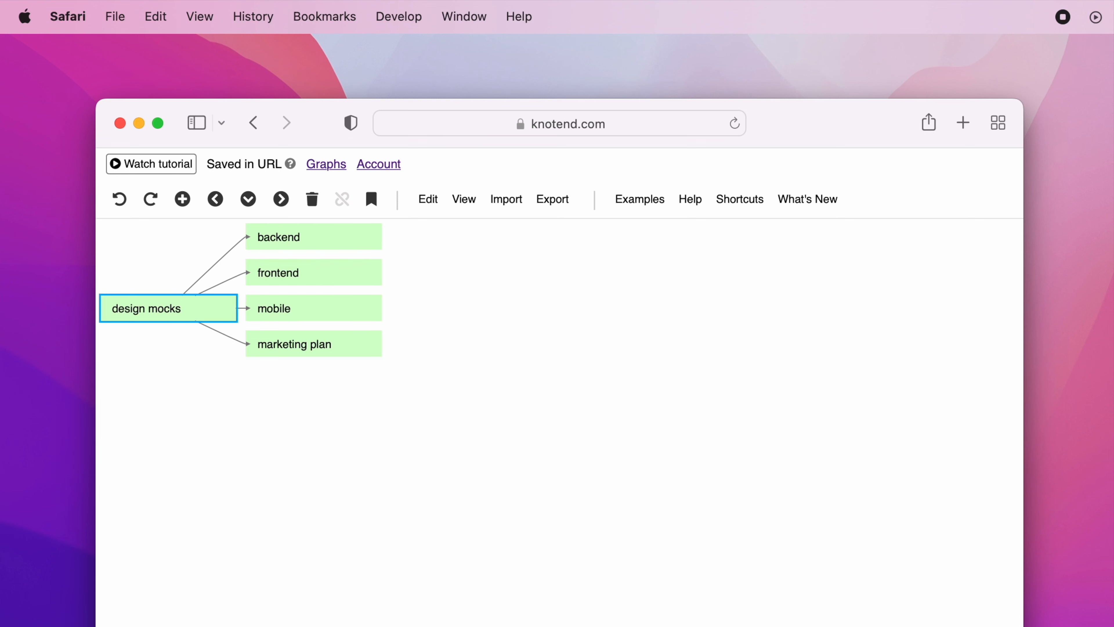
{"action": "key", "text": "Tab"}
{"action": "type", "text": "api contracts"}
{"action": "key", "text": "Escape"}
Add a child node "deploy backend" to "backend"
{"action": "key", "text": "Right"}
{"action": "key", "text": "Up"}
{"action": "key", "text": "Up"}
{"action": "key", "text": "Tab"}
{"action": "type", "text": "deploy backend"}
{"action": "key", "text": "Escape"}
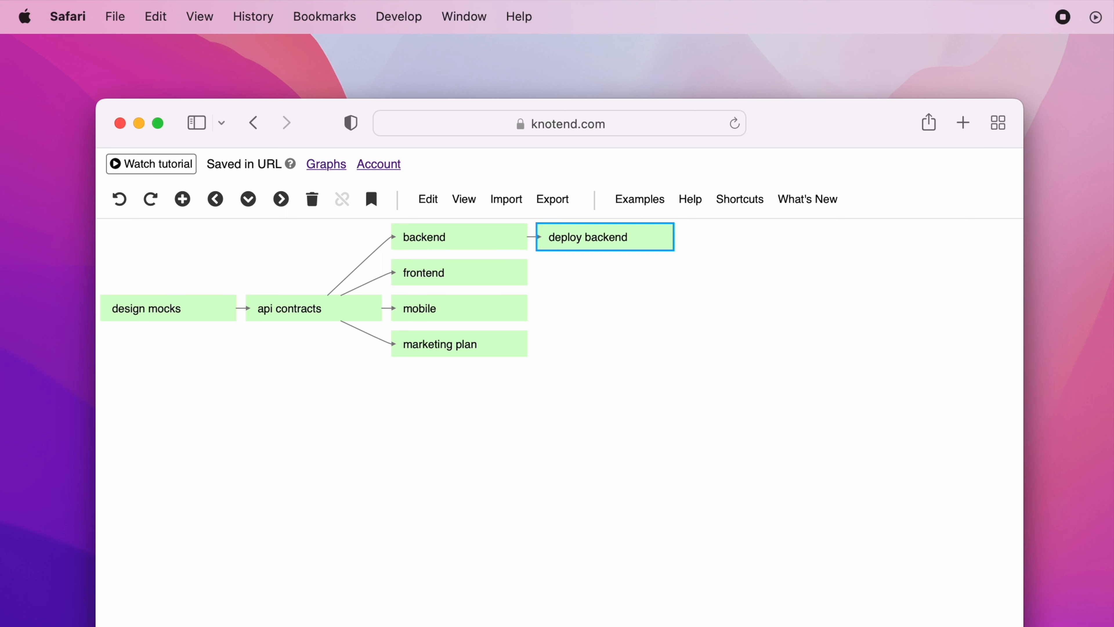
Add a sibling node "feature flags" below "deploy backend"
{"action": "key", "text": "Return"}
{"action": "type", "text": "feature flags"}
{"action": "key", "text": "Escape"}
Join "deploy backend" and "feature flags" into one shared child node named "test in prod"
{"action": "key", "text": "shift+Up"}
{"action": "key", "text": "Tab"}
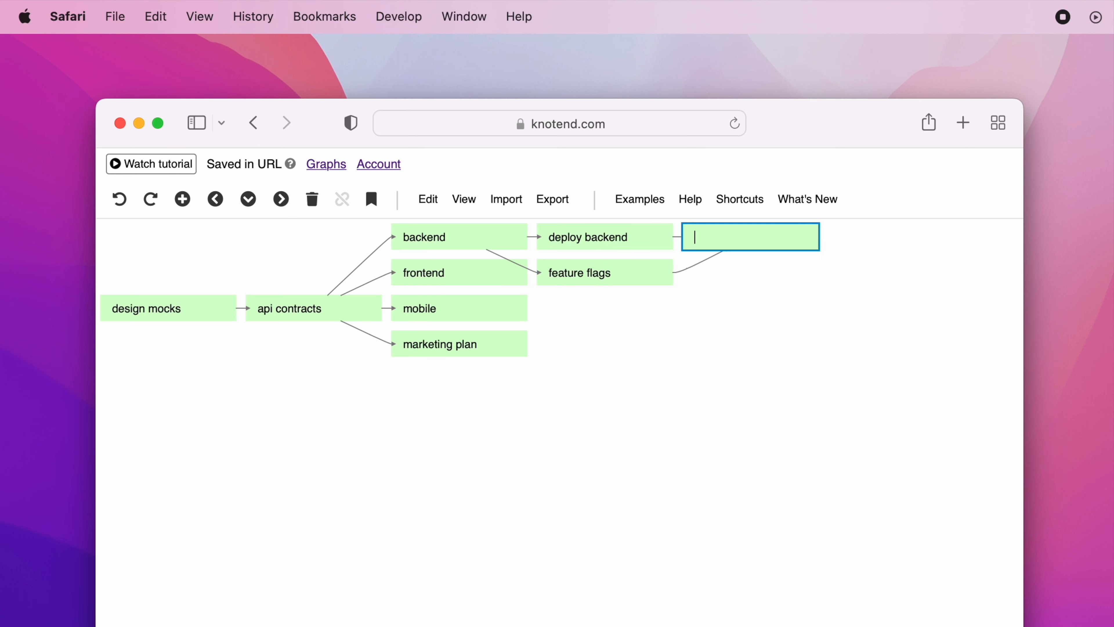
{"action": "type", "text": "test in prod"}
{"action": "key", "text": "Escape"}
Extend the "frontend" branch with "deploy frontend" followed by "test"
{"action": "key", "text": "Left"}
{"action": "key", "text": "Left"}
{"action": "key", "text": "Down"}
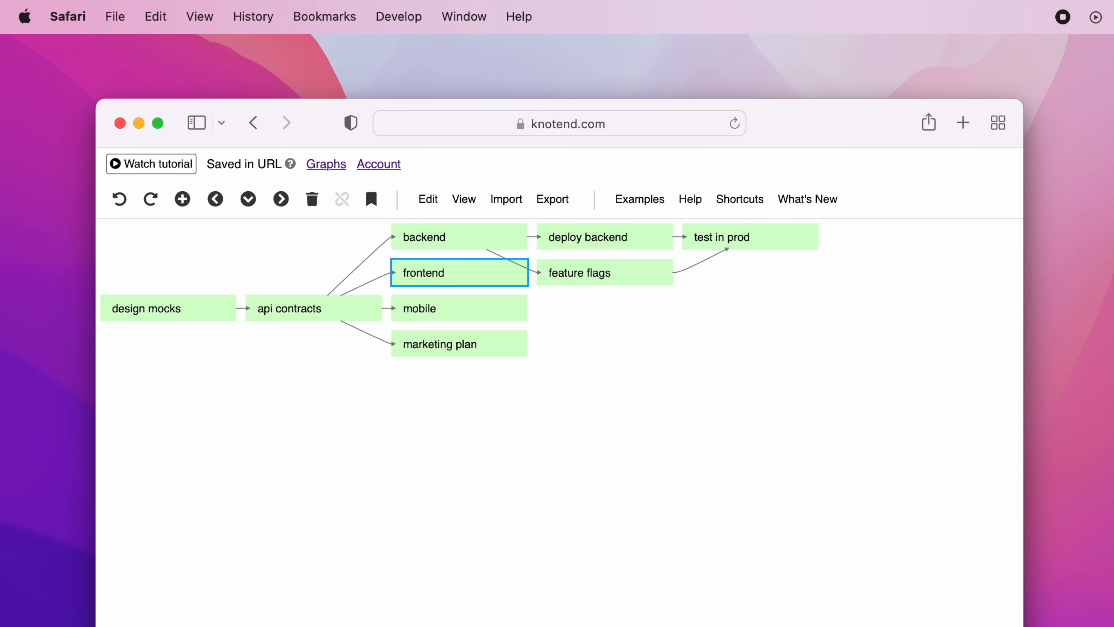
{"action": "key", "text": "Tab"}
{"action": "type", "text": "deploy f"}
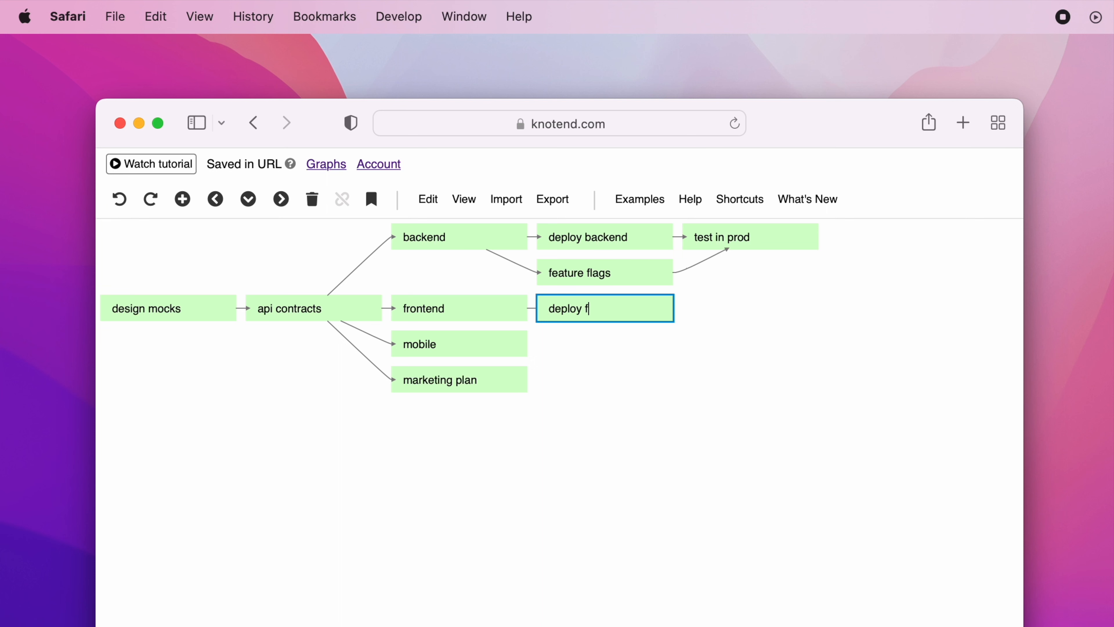
{"action": "type", "text": "rontend"}
{"action": "key", "text": "Tab"}
{"action": "type", "text": "test"}
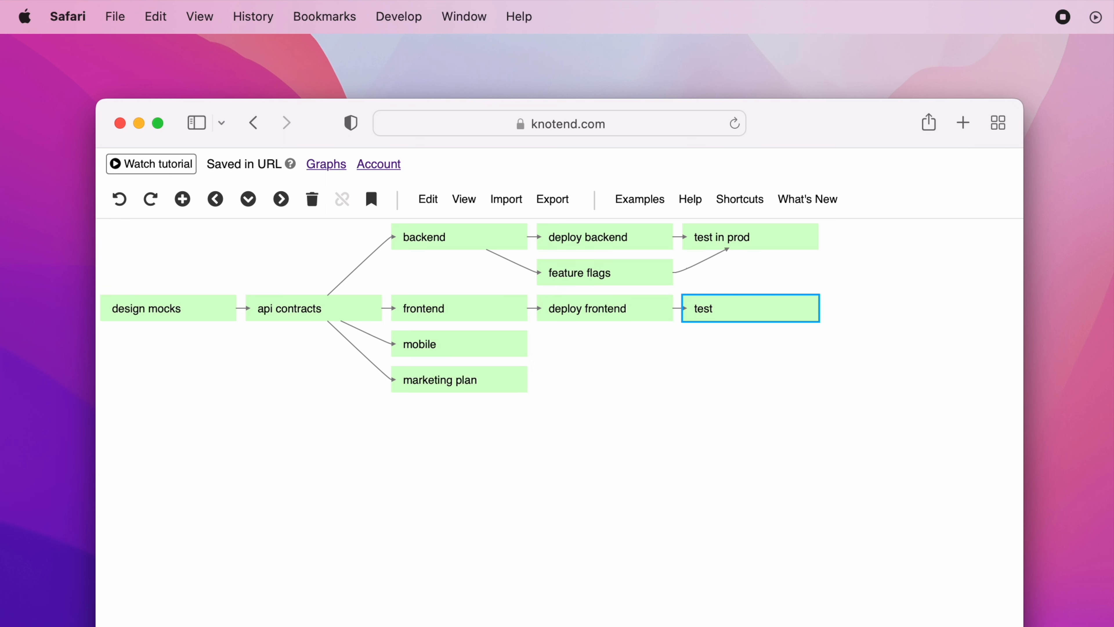
Join "test in prod" and "test" into one shared child node named "ship"
{"action": "key", "text": "shift+Up"}
{"action": "key", "text": "Tab"}
{"action": "type", "text": "ship"}
{"action": "key", "text": "Return"}
Add a child node "update on app store" to "mobile"
{"action": "key", "text": "Left"}
{"action": "key", "text": "Left"}
{"action": "key", "text": "Left"}
{"action": "key", "text": "Down"}
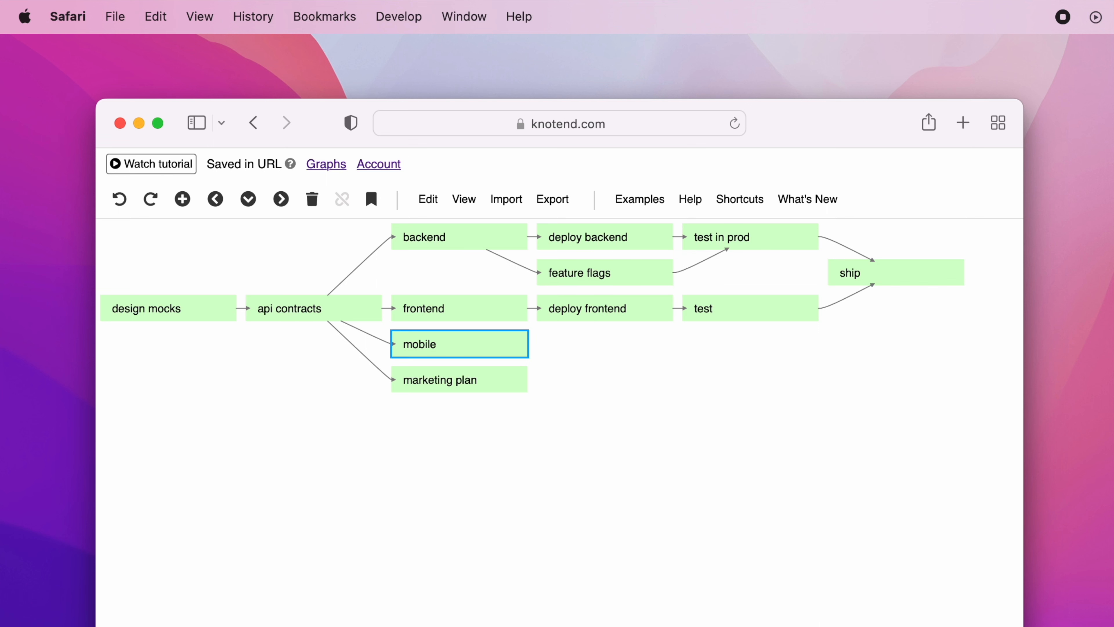
{"action": "key", "text": "Tab"}
{"action": "type", "text": "update on app store"}
{"action": "key", "text": "Return"}
Add a child node "decide on beta users" to "marketing plan"
{"action": "key", "text": "Left"}
{"action": "key", "text": "Down"}
{"action": "key", "text": "Tab"}
{"action": "type", "text": "decide on beta users"}
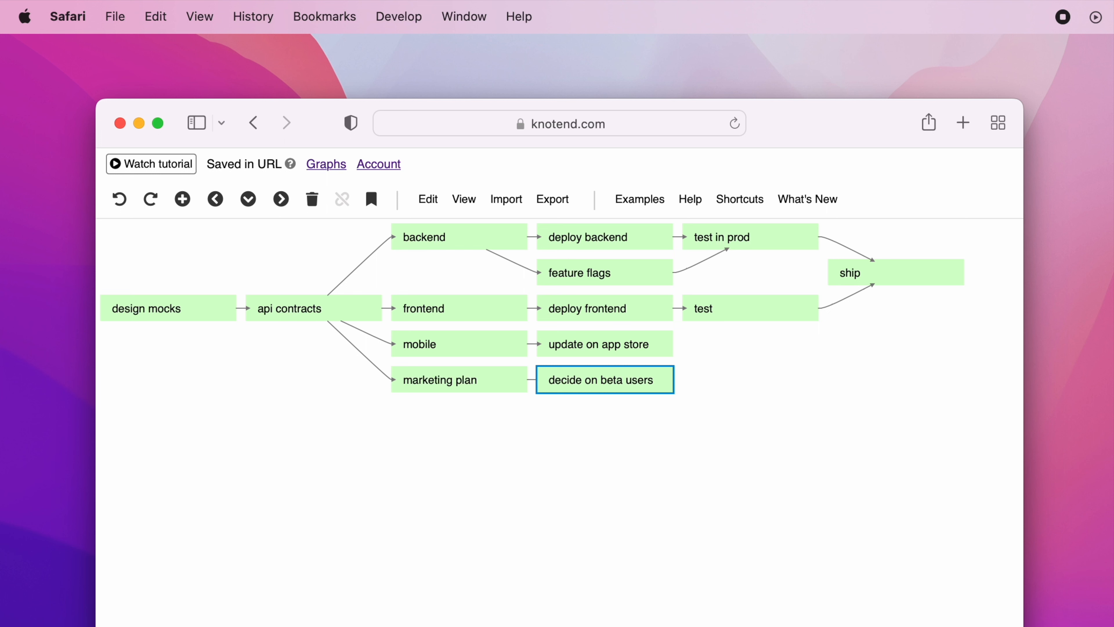